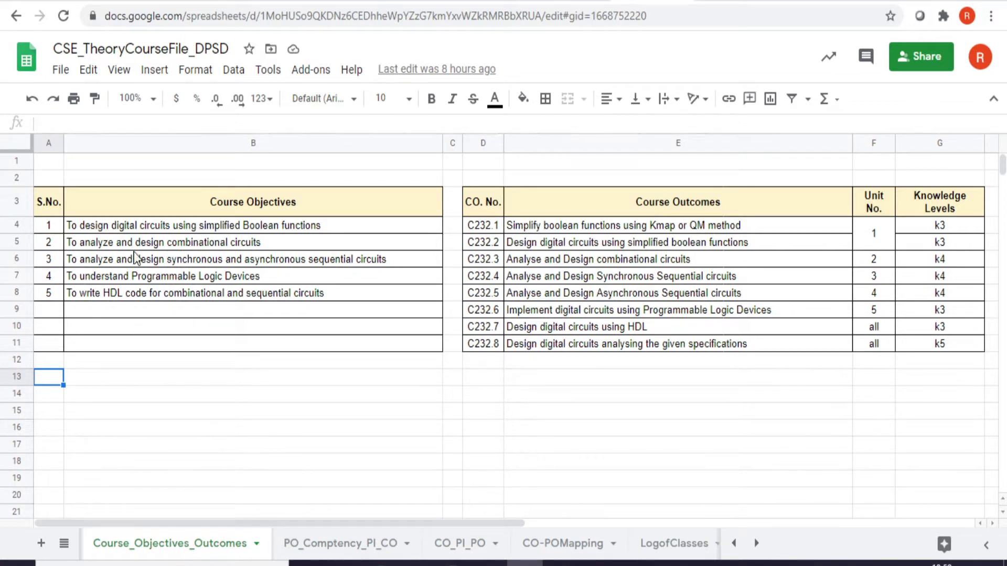
# Step: Review the course objectives, the course outcomes C232.1 and C232.2, and the knowledge levels on the Course_Objectives_Outcomes sheet
pyautogui.moveTo(50, 231); pyautogui.dragTo(124, 303)
pyautogui.click(522, 244)
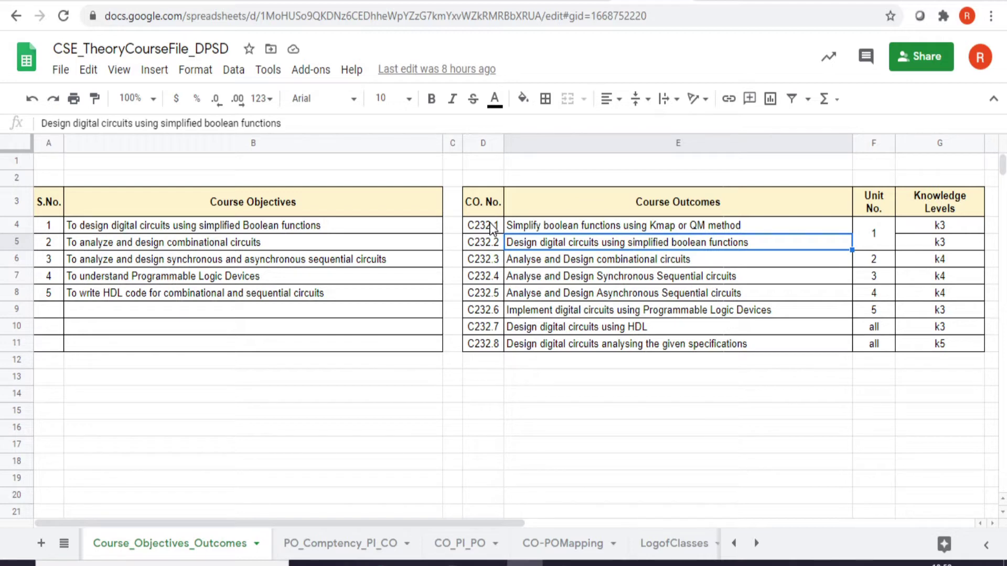
pyautogui.click(955, 229)
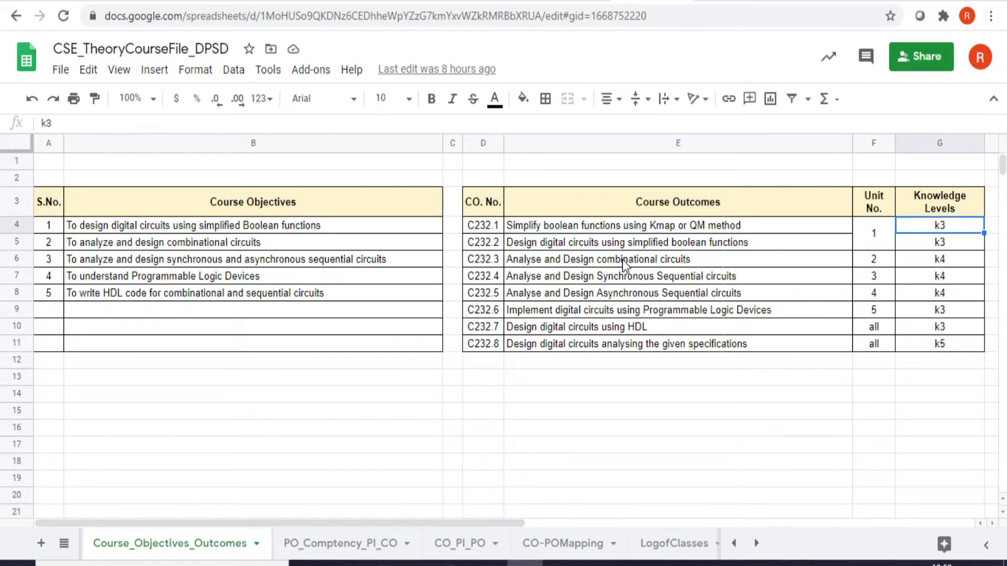
pyautogui.click(573, 231)
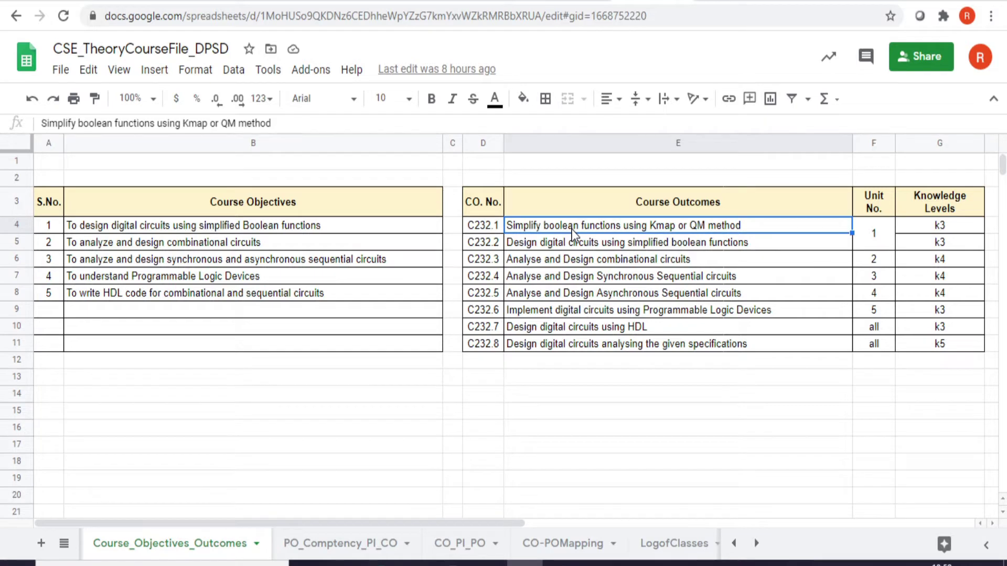
pyautogui.click(545, 245)
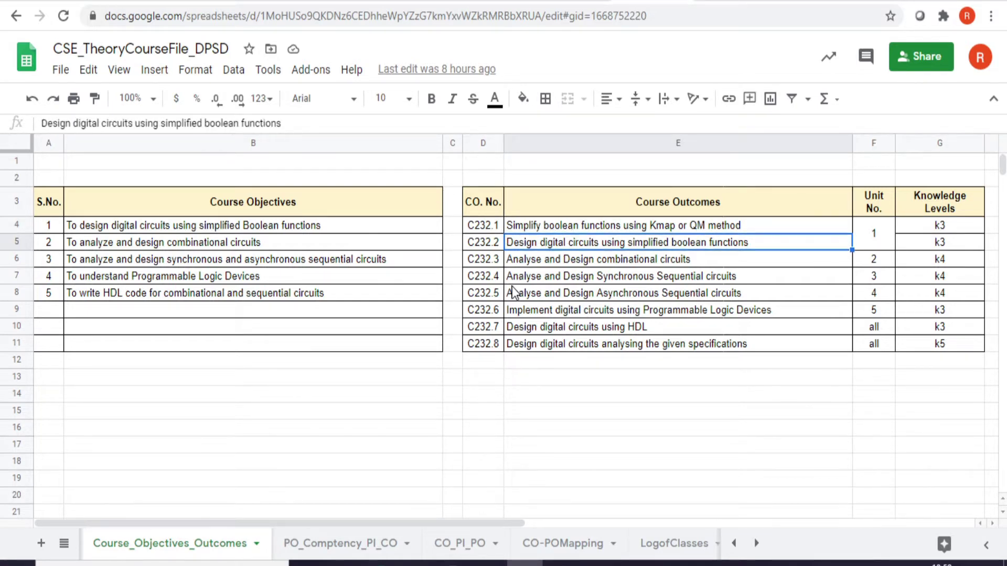
# Step: On the PO_Comptency_PI_CO sheet, examine the Engineering knowledge programme outcome and its competencies on mathematical modelling and basic sciences
pyautogui.click(350, 546)
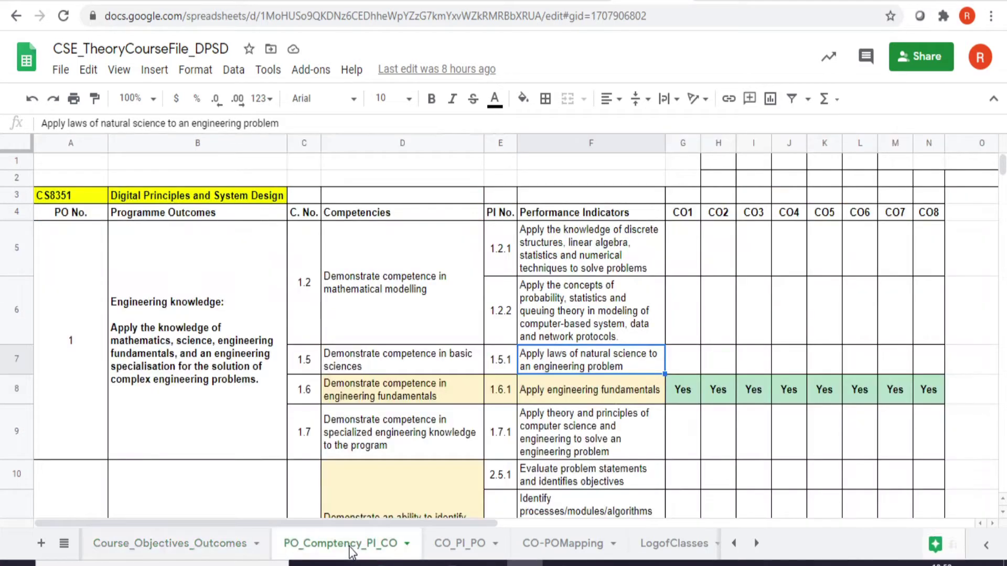
pyautogui.click(224, 317)
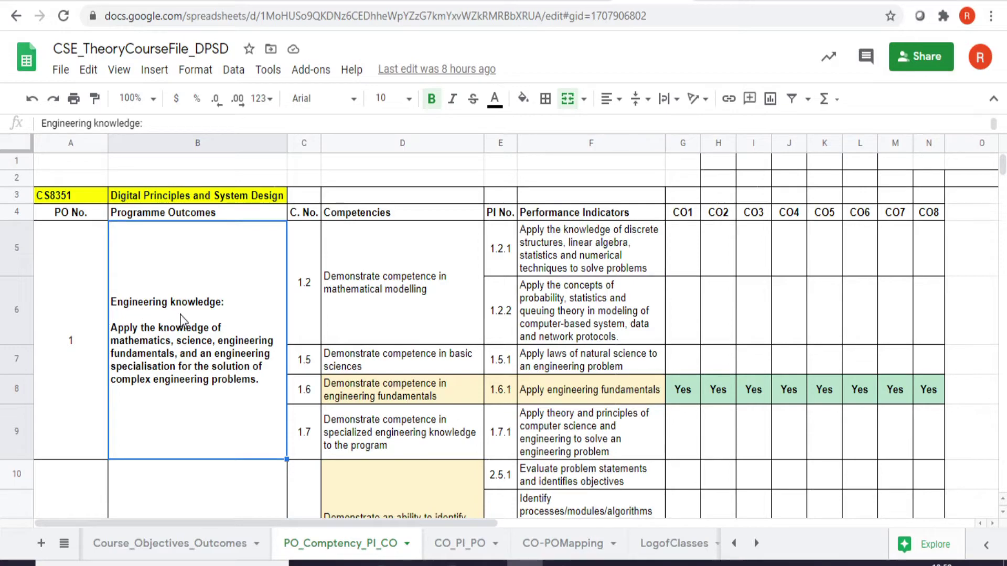
pyautogui.scroll(-5, 181, 318)
pyautogui.scroll(5, 180, 318)
pyautogui.click(366, 310)
pyautogui.click(378, 212)
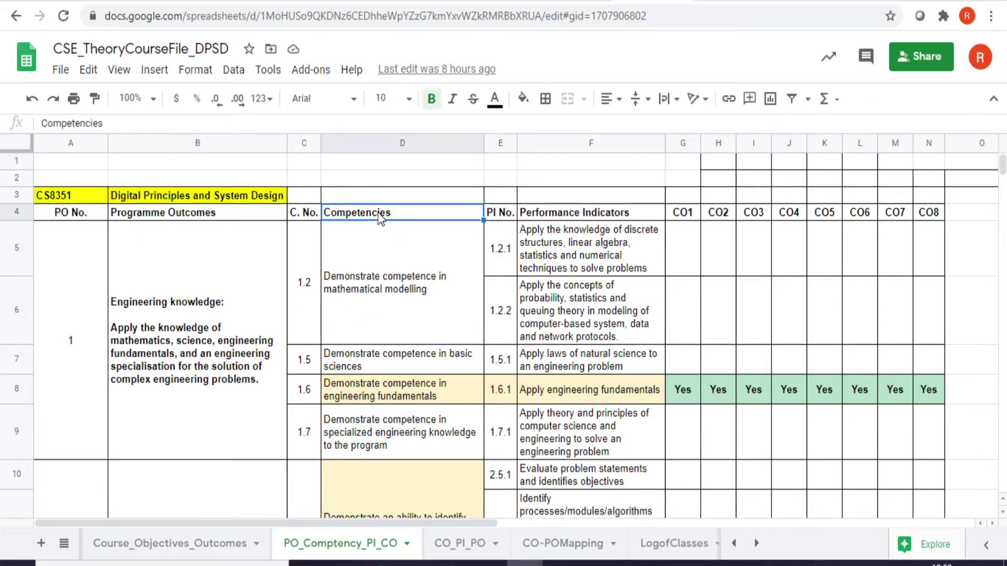
pyautogui.click(385, 278)
pyautogui.click(375, 360)
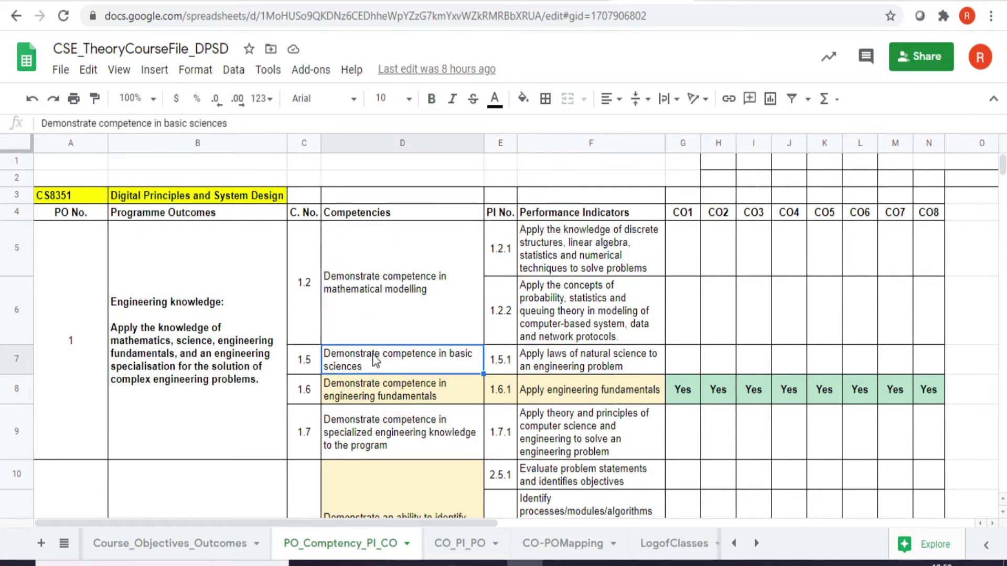
pyautogui.click(382, 292)
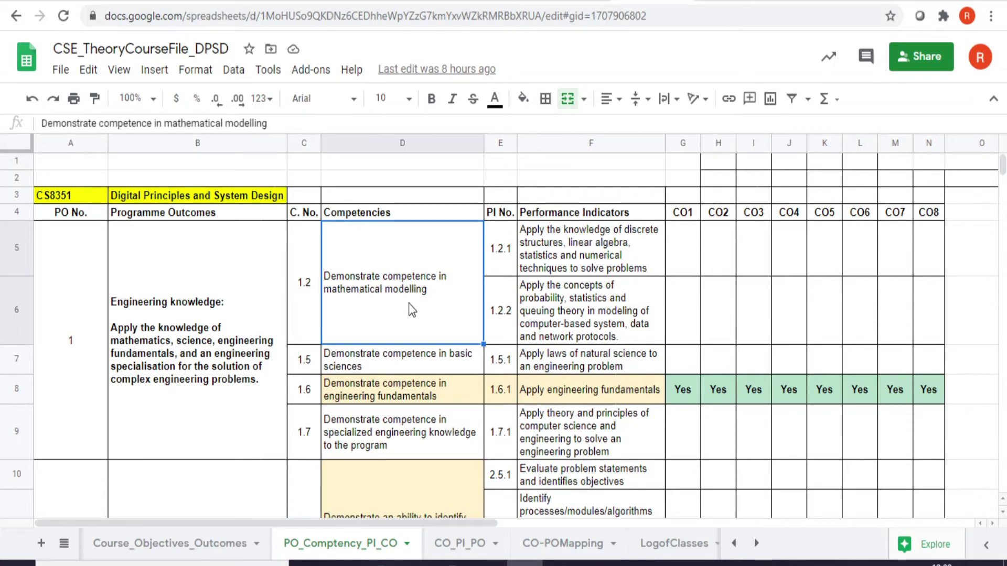
# Step: Examine the performance indicators of competency 1.2 and the remaining competencies 1.5, 1.6 and 1.7 under programme outcome 1
pyautogui.click(582, 254)
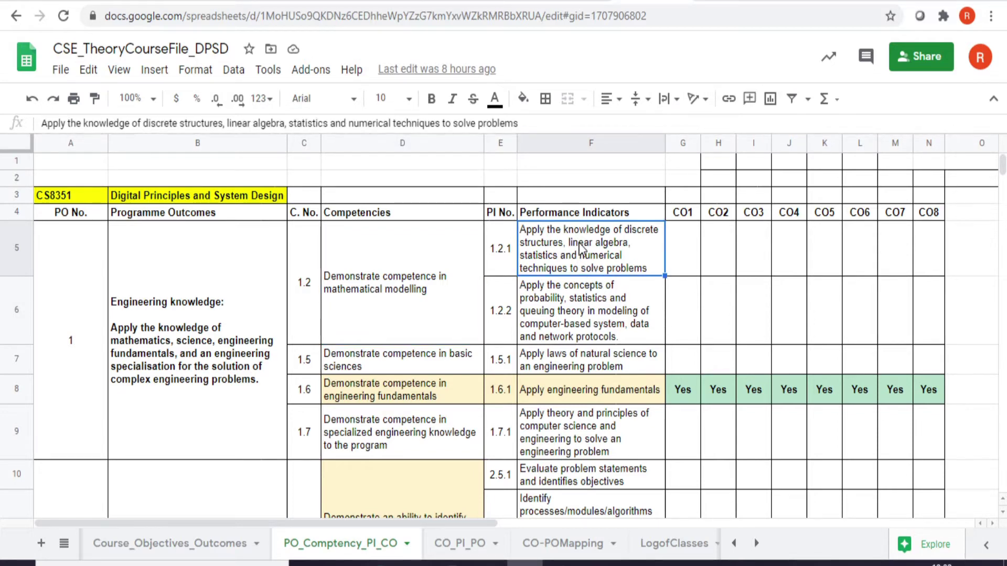
pyautogui.click(578, 310)
pyautogui.click(391, 295)
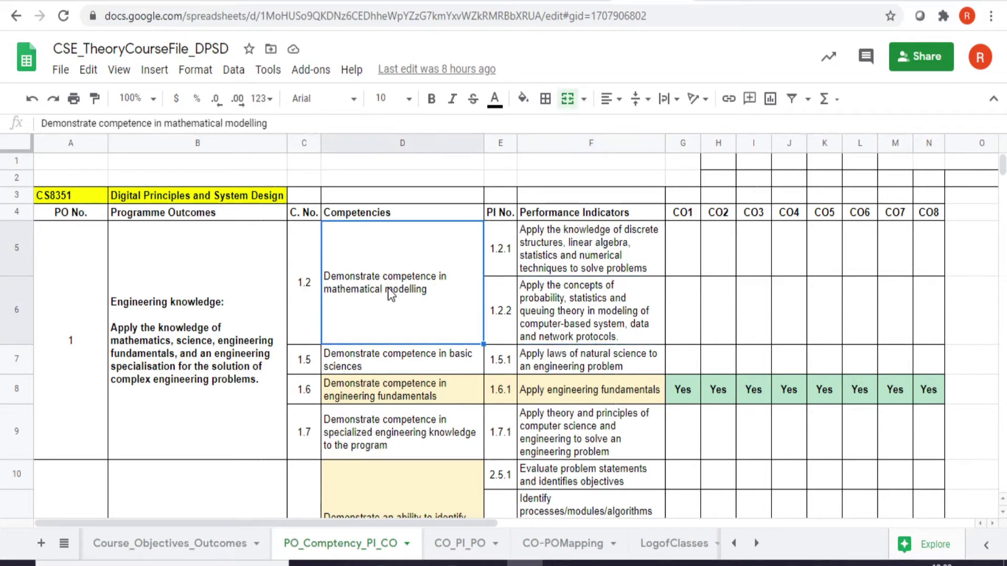
pyautogui.click(216, 326)
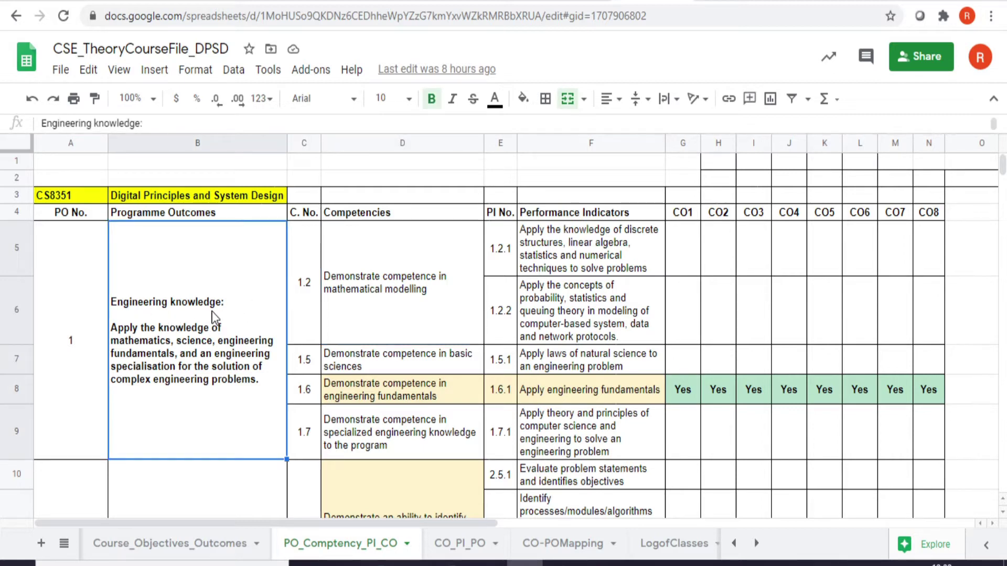
pyautogui.click(361, 309)
pyautogui.click(309, 364)
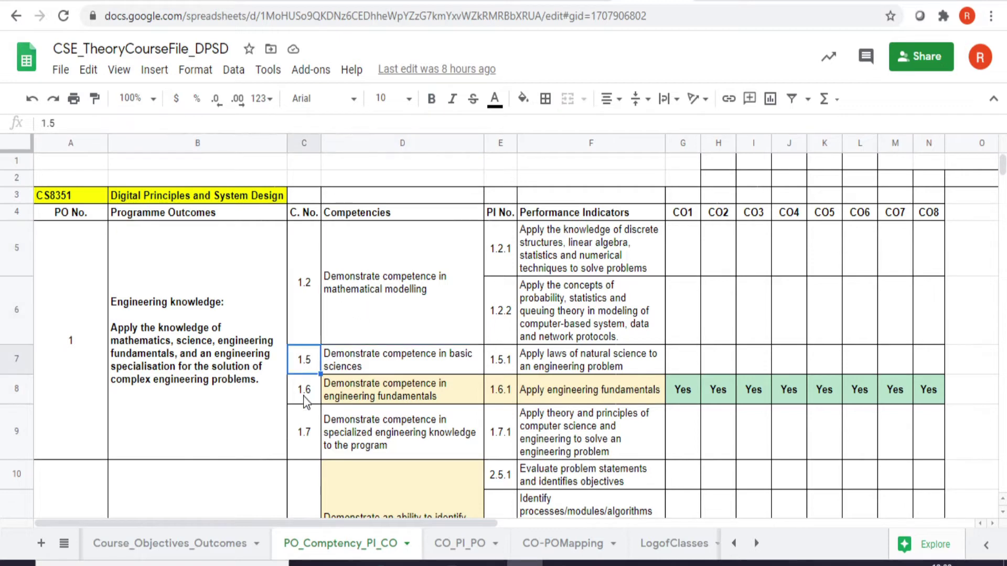
pyautogui.click(305, 398)
pyautogui.click(304, 435)
pyautogui.click(402, 427)
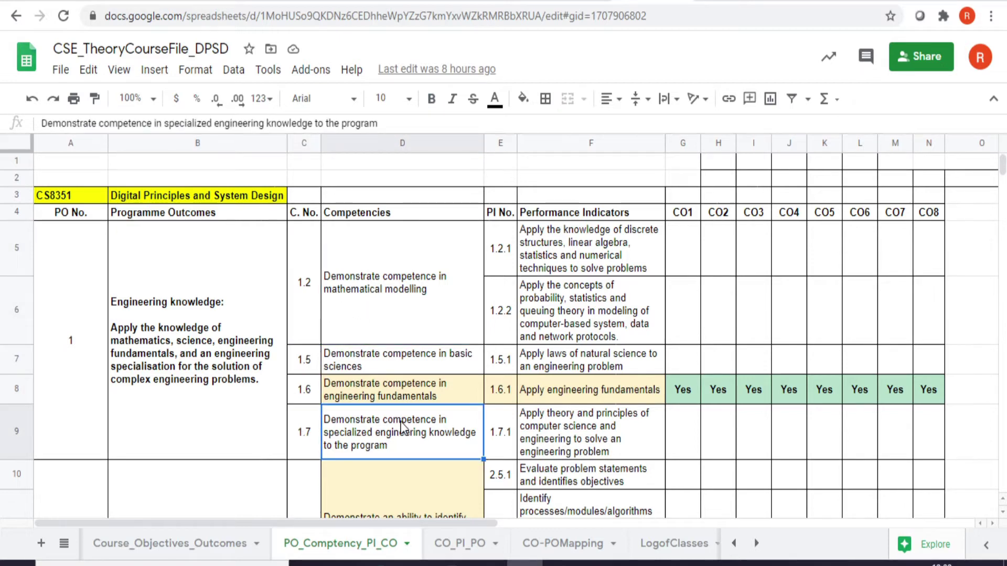
# Step: Trace competency 1.2 to performance indicators 1.2.1 and 1.2.2, and look at indicator 1.5.1
pyautogui.click(385, 293)
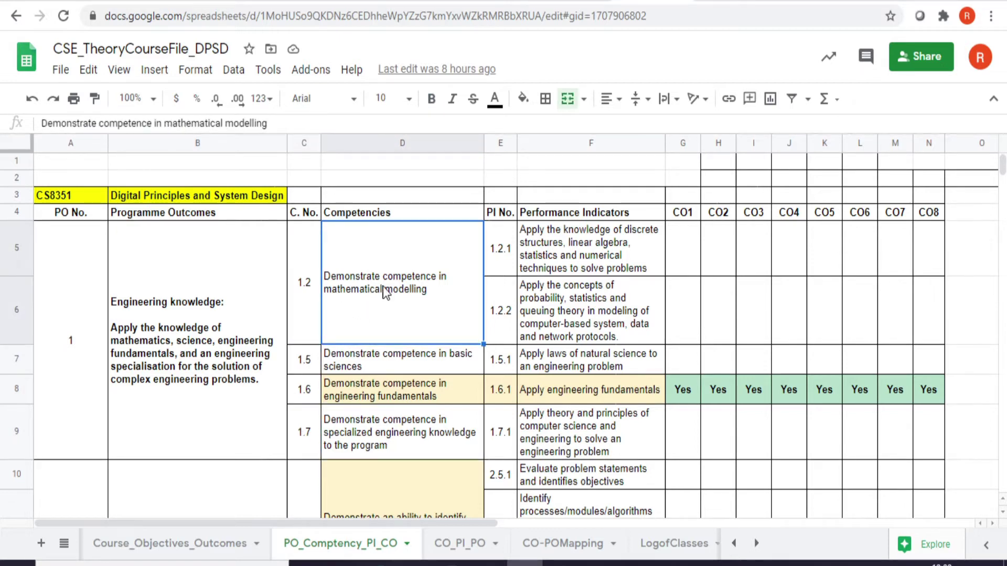
pyautogui.click(559, 258)
pyautogui.click(559, 290)
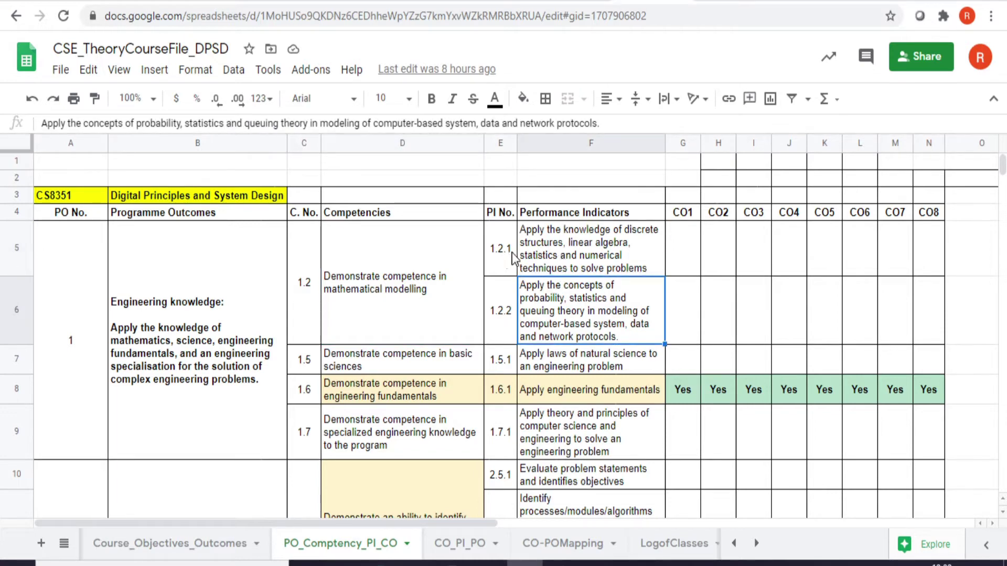
pyautogui.click(498, 323)
pyautogui.click(544, 318)
pyautogui.click(544, 371)
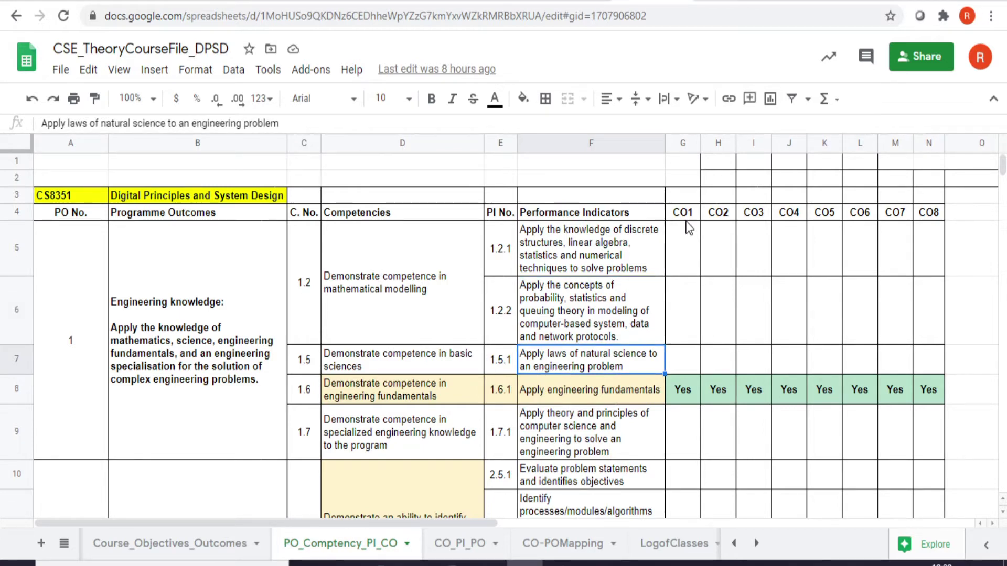
# Step: Highlight the course outcome headings CO1 to CO8 beside the performance indicators, and return to the CO1 heading
pyautogui.click(683, 200)
pyautogui.press('Down')
pyautogui.hotkey('shift', 'Right')
pyautogui.hotkey('shift', 'Right')
pyautogui.hotkey('shift', 'Right')
pyautogui.hotkey('shift', 'Right')
pyautogui.hotkey('shift', 'Right')
pyautogui.hotkey('shift', 'Right')
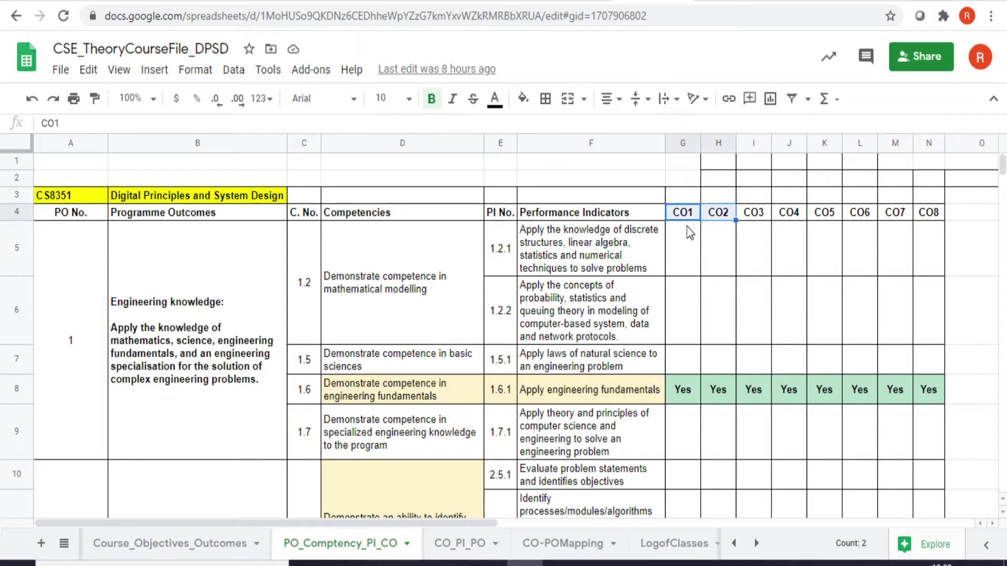
pyautogui.hotkey('shift', 'Right')
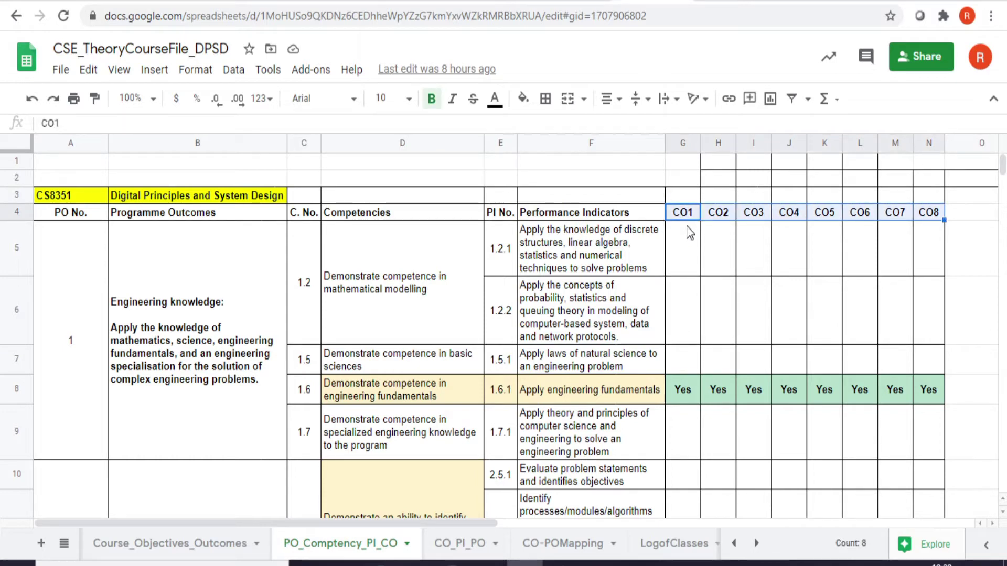
pyautogui.press('Left')
pyautogui.press('Right')
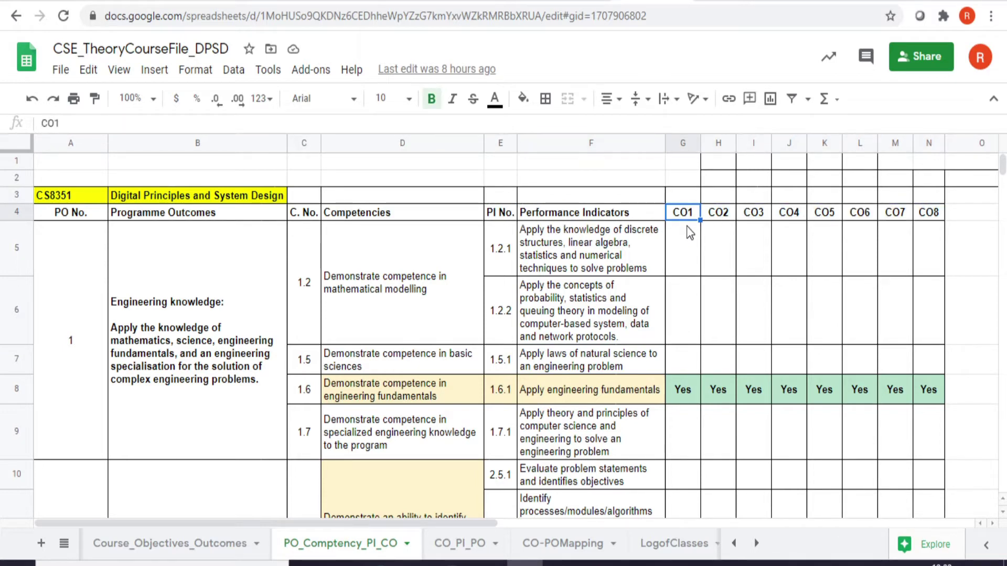
pyautogui.hotkey('shift', 'Right')
pyautogui.hotkey('shift', 'Right')
pyautogui.hotkey('shift', 'Right')
pyautogui.hotkey('shift', 'Right')
pyautogui.hotkey('shift', 'Right')
pyautogui.press('Left')
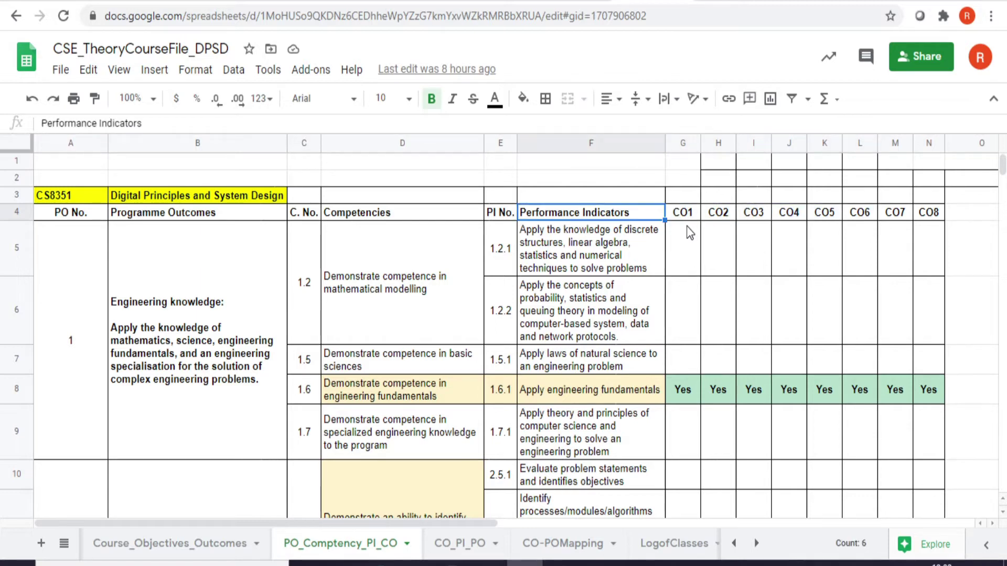
pyautogui.press('Right')
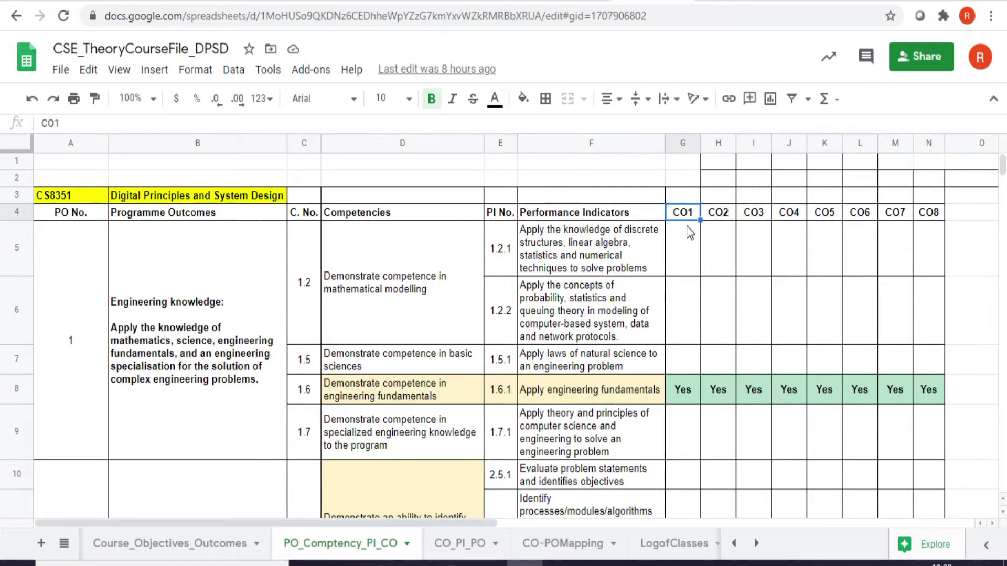
# Step: Compare the CO1 mapping cells for performance indicators 1.2.1 and 1.6.1
pyautogui.click(620, 261)
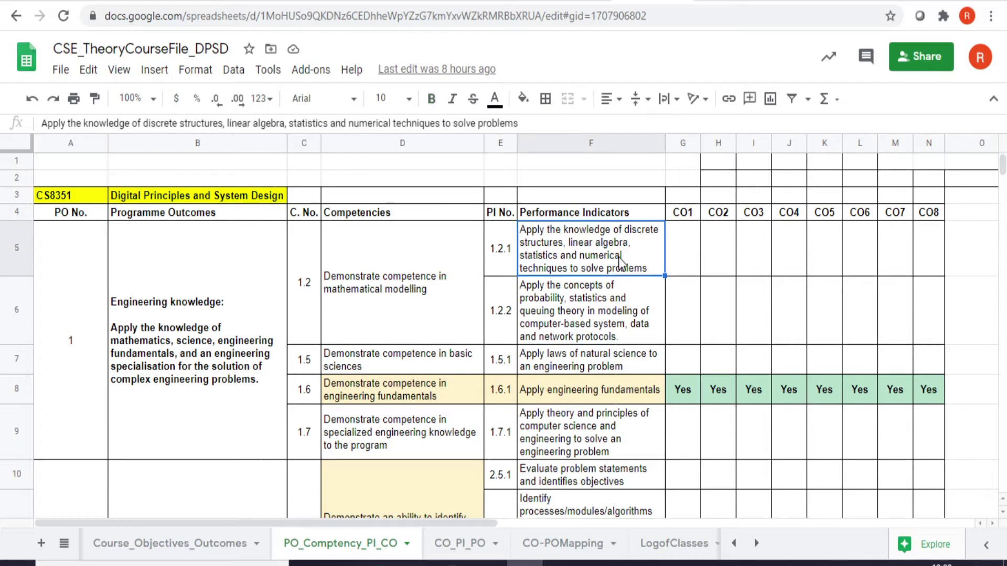
pyautogui.click(687, 256)
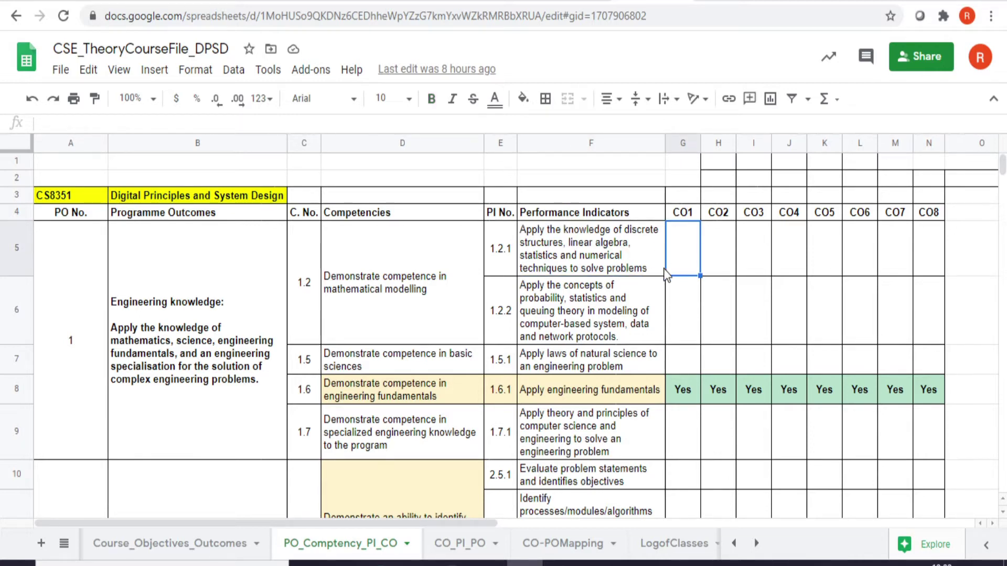
pyautogui.click(584, 258)
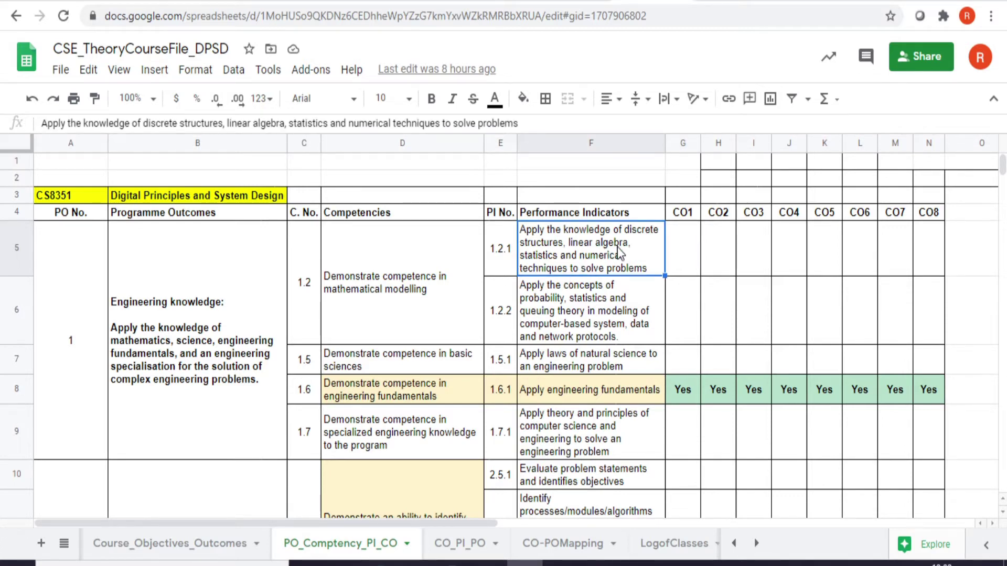
pyautogui.click(682, 253)
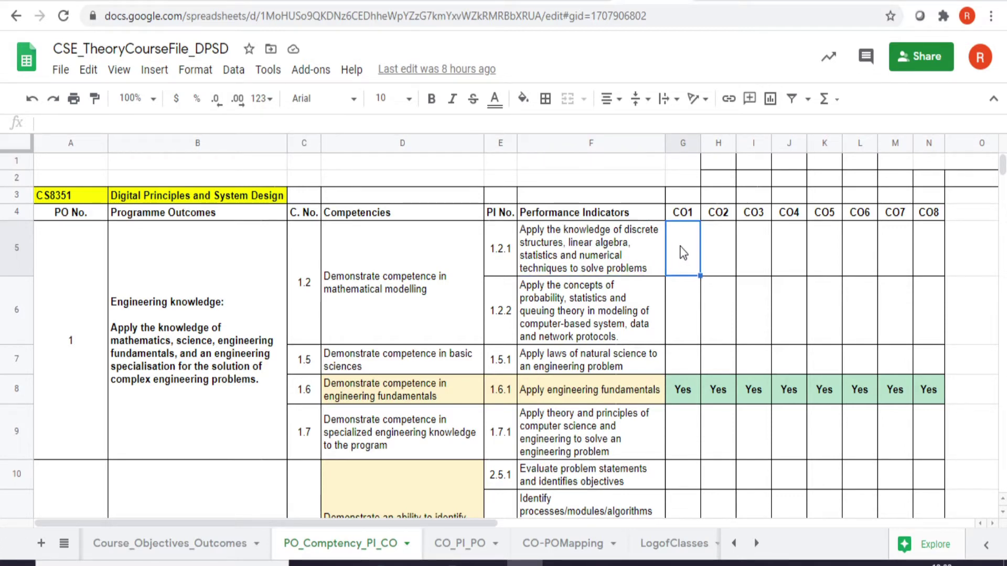
pyautogui.click(684, 393)
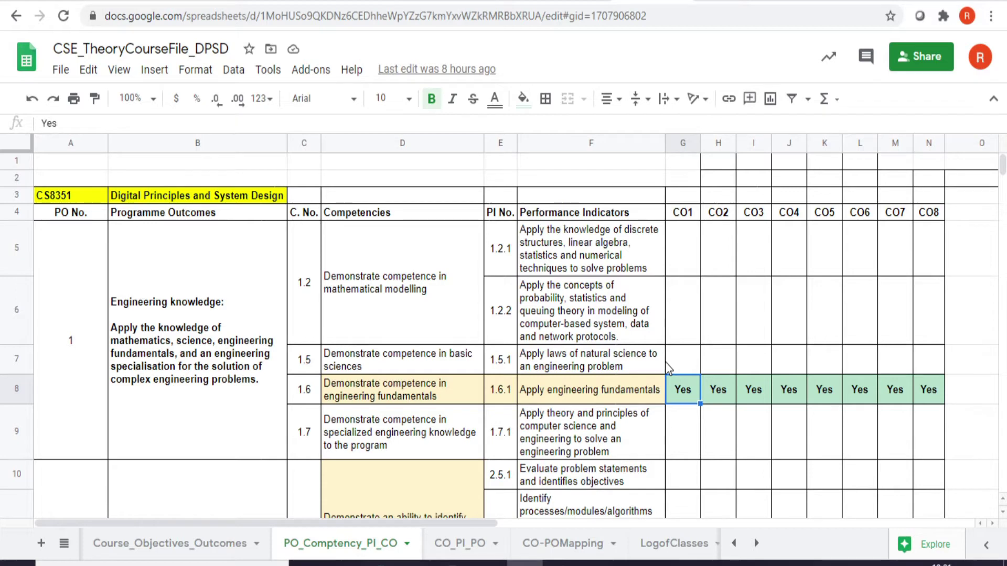
pyautogui.click(620, 391)
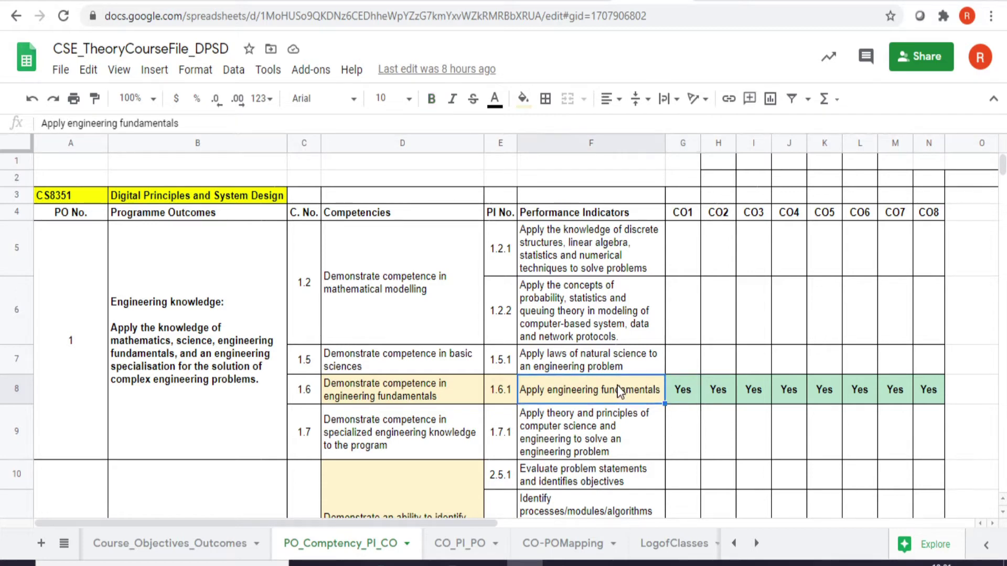
pyautogui.click(683, 393)
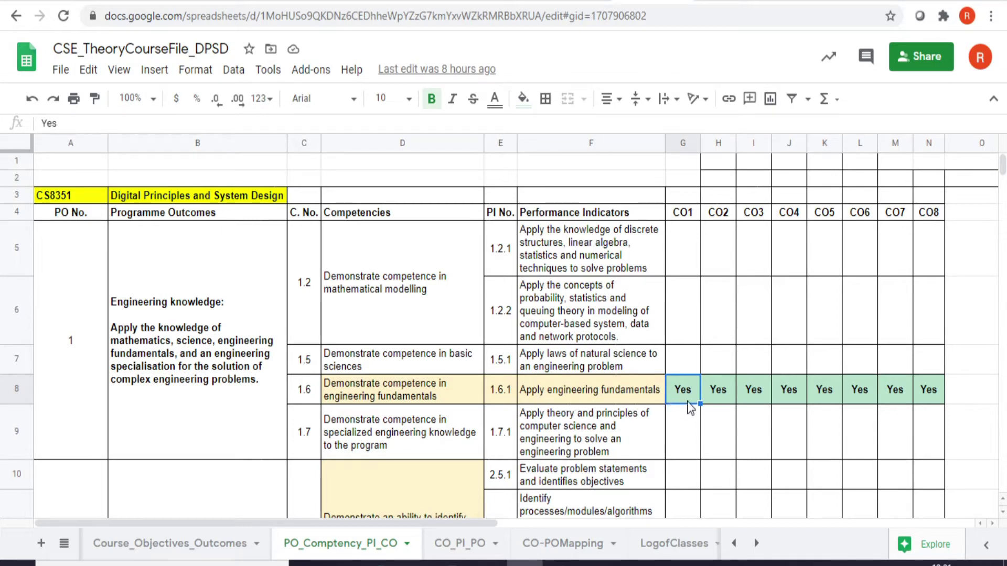
# Step: Examine the CO mapping of the Problem analysis indicators under competencies 2.5 and 2.6, returning to CO1 for indicator 2.5.3
pyautogui.press('Down')
pyautogui.press('Down')
pyautogui.press('Down')
pyautogui.press('Down')
pyautogui.press('Down')
pyautogui.press('Down')
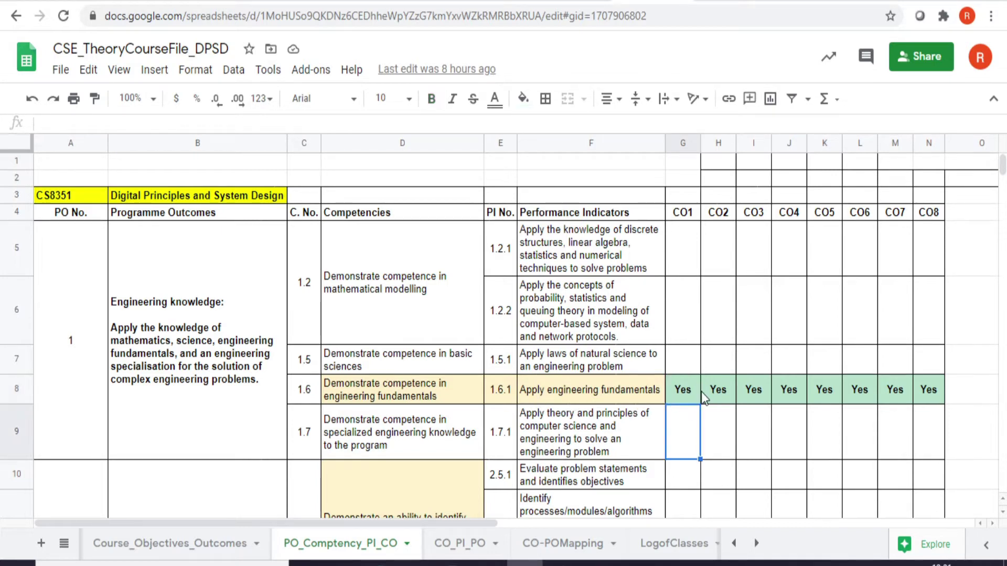
pyautogui.press('Down')
pyautogui.press('Down')
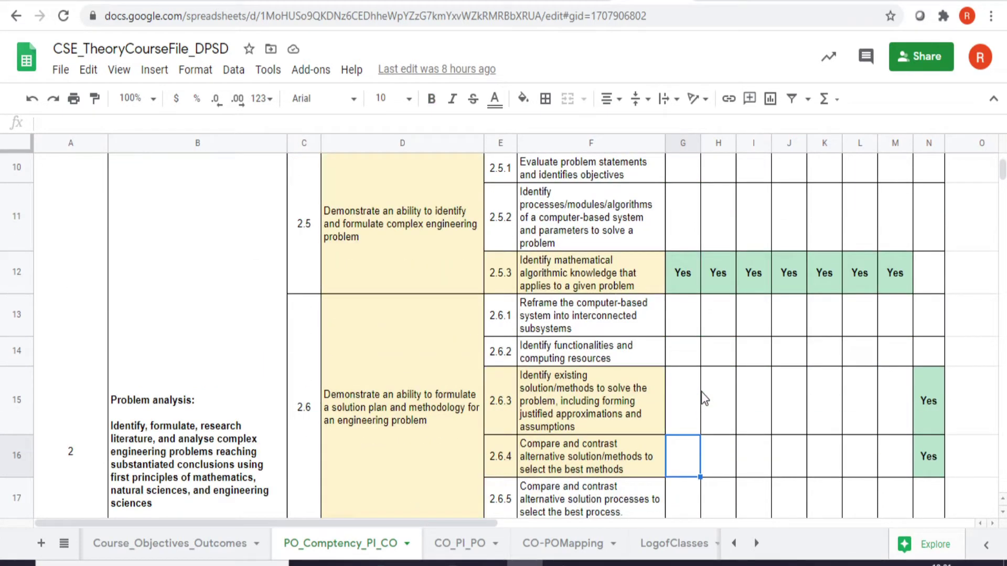
pyautogui.press('Up')
pyautogui.press('Up')
pyautogui.press('Up')
pyautogui.press('Up')
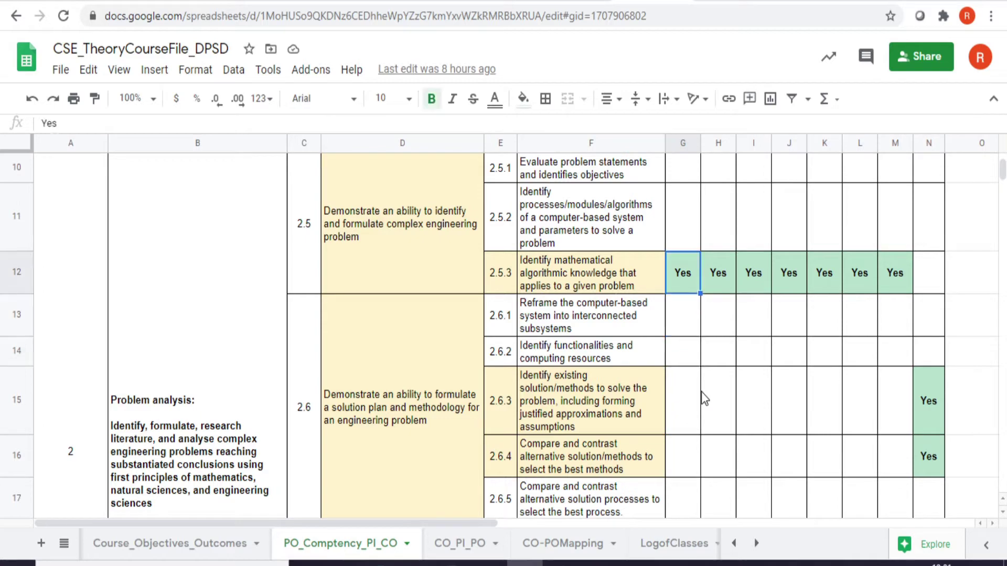
# Step: Examine the CO mapping of the remaining Problem analysis indicators and the Design/Development of Solutions indicators through 3.5.6
pyautogui.press('Down')
pyautogui.press('Down')
pyautogui.press('Down')
pyautogui.press('Down')
pyautogui.press('Down')
pyautogui.press('Down')
pyautogui.press('Down')
pyautogui.press('Down')
pyautogui.press('Down')
pyautogui.press('Down')
pyautogui.press('Down')
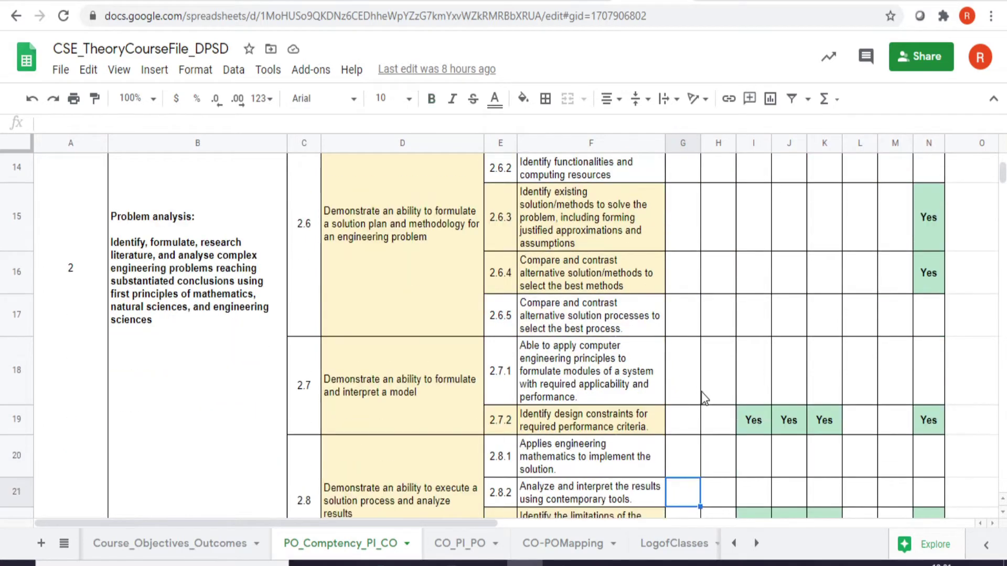
pyautogui.press('Down')
pyautogui.press('Down')
pyautogui.press('Down')
pyautogui.press('Down')
pyautogui.press('Down')
pyautogui.press('Down')
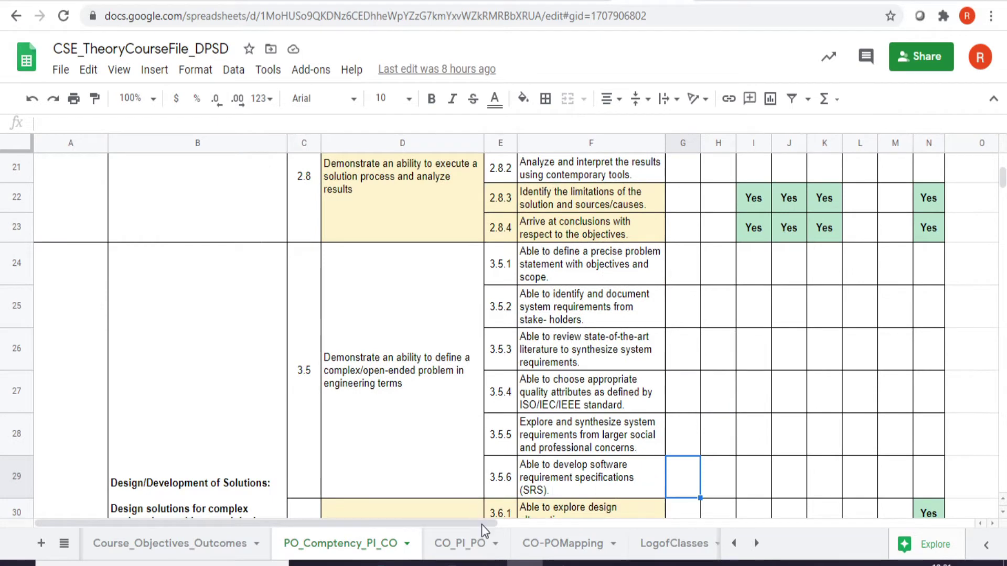
# Step: Open the CO-POMapping sheet and examine the PO1 and PO2 headings and PO1's T.PIs column in the mapping table
pyautogui.click(550, 548)
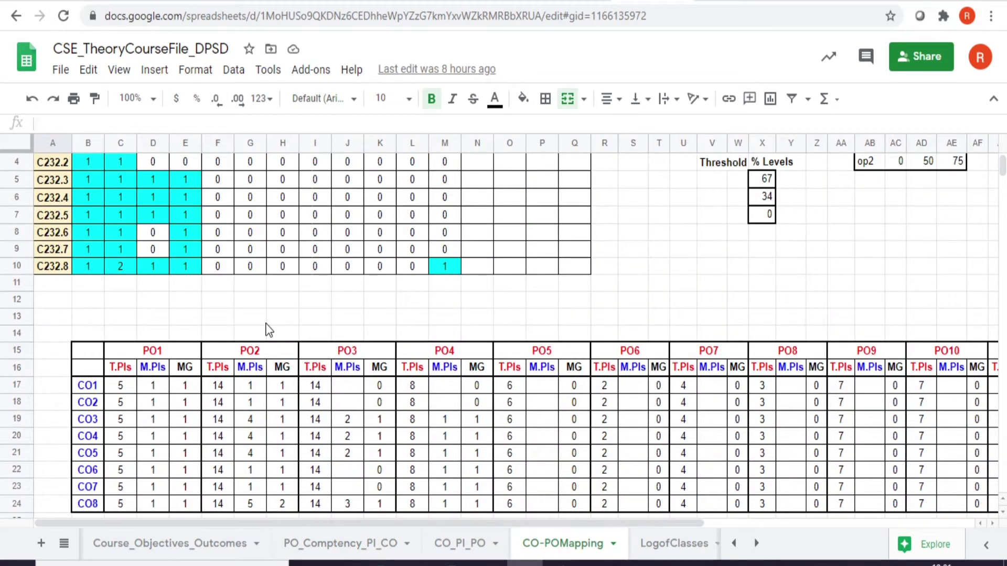
pyautogui.scroll(1, 269, 330)
pyautogui.scroll(-1, 268, 331)
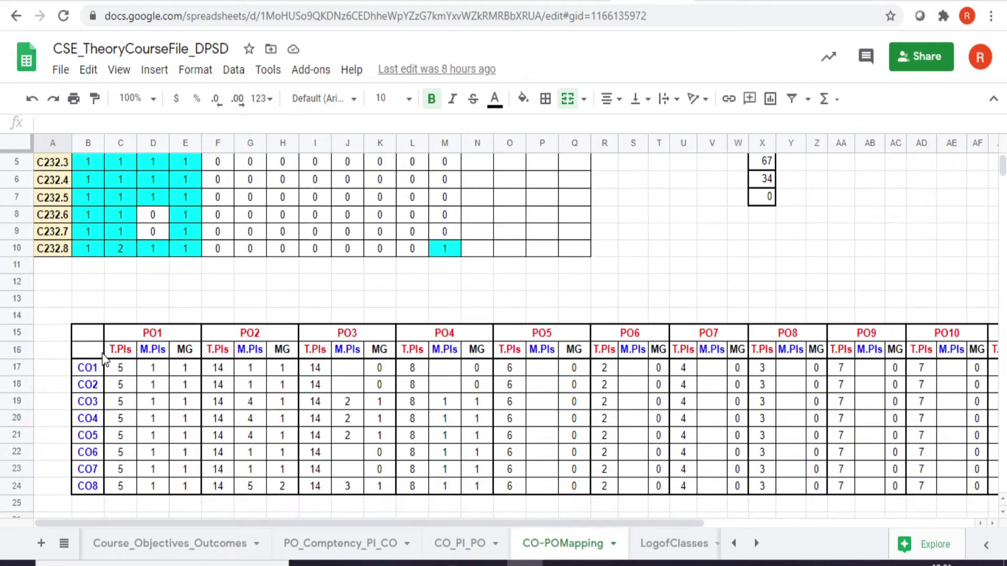
pyautogui.click(121, 349)
pyautogui.click(167, 339)
pyautogui.click(260, 336)
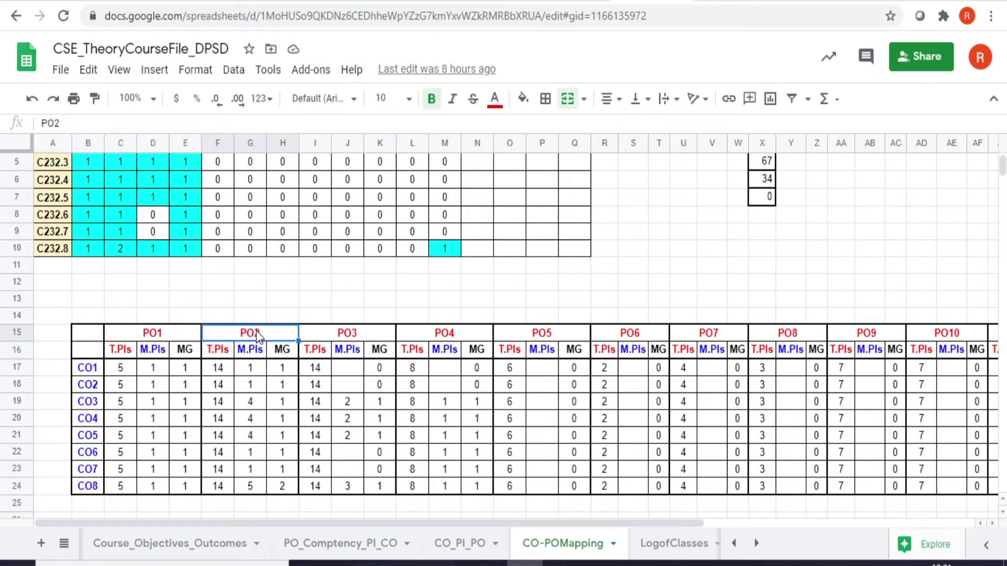
pyautogui.click(118, 351)
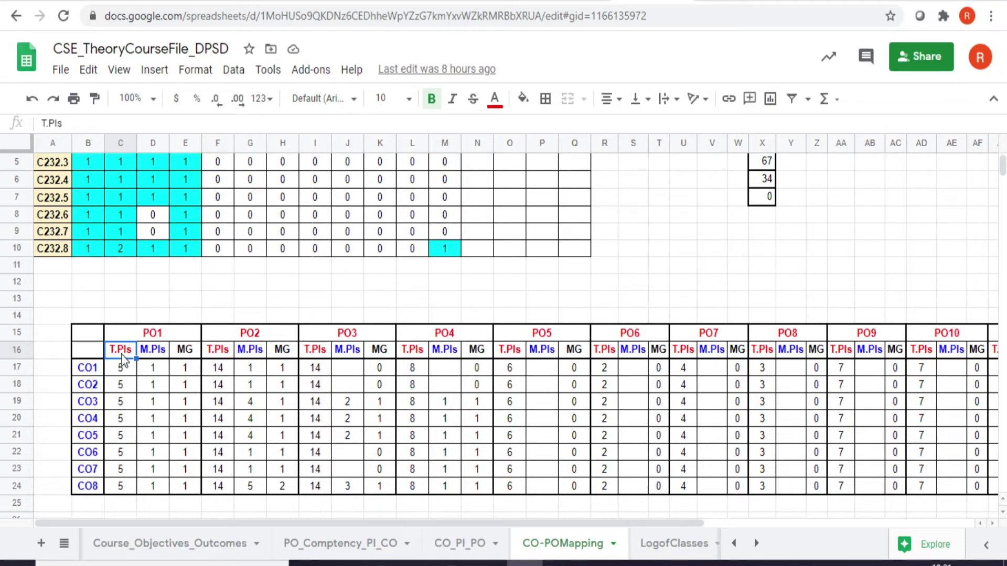
pyautogui.click(148, 336)
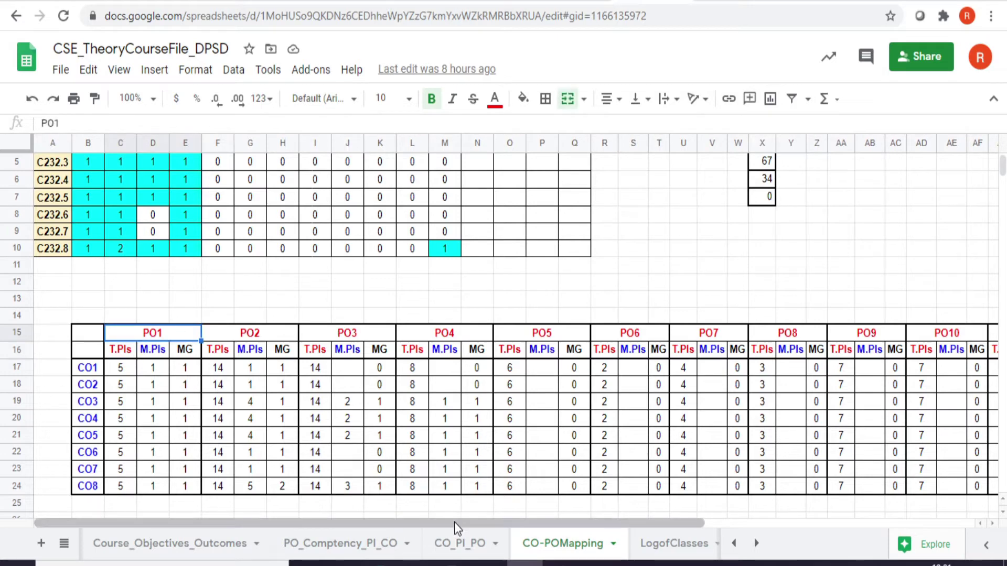
# Step: In the PO_Comptency_PI_CO sheet, review the Engineering knowledge outcome and each of its performance indicators from 1.2.1 to 1.7.1
pyautogui.click(383, 545)
pyautogui.scroll(3, 395, 401)
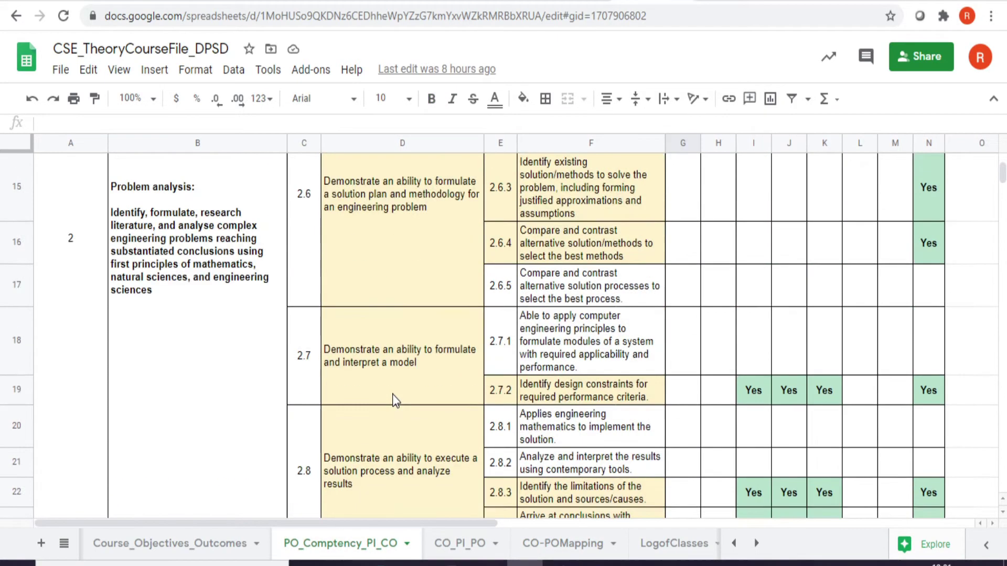
pyautogui.scroll(10, 394, 401)
pyautogui.click(239, 307)
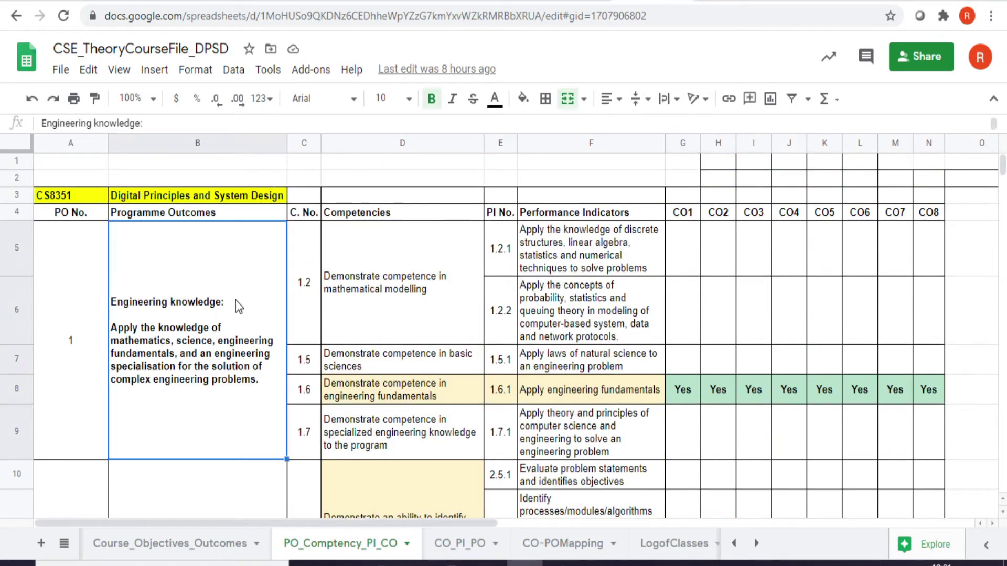
pyautogui.click(546, 244)
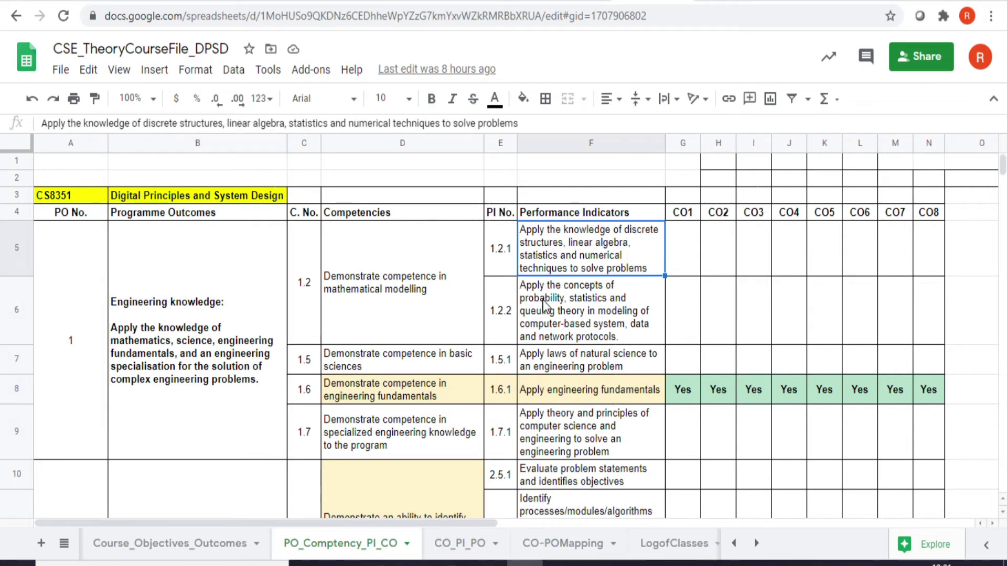
pyautogui.click(544, 307)
pyautogui.click(546, 362)
pyautogui.click(549, 393)
pyautogui.click(548, 431)
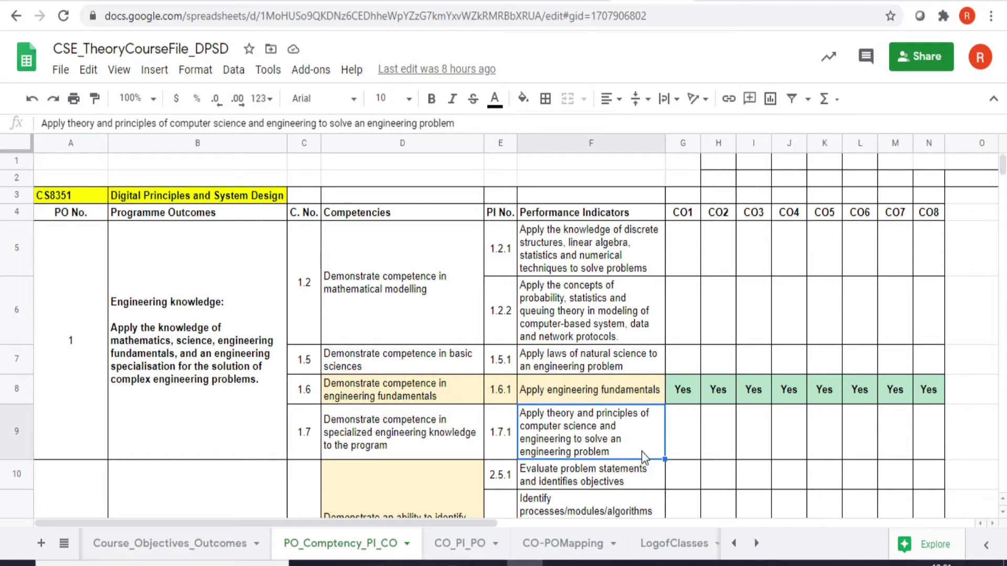
# Step: Back in the CO-POMapping sheet, examine CO1's T.PIs and M.PIs values under PO1
pyautogui.click(575, 557)
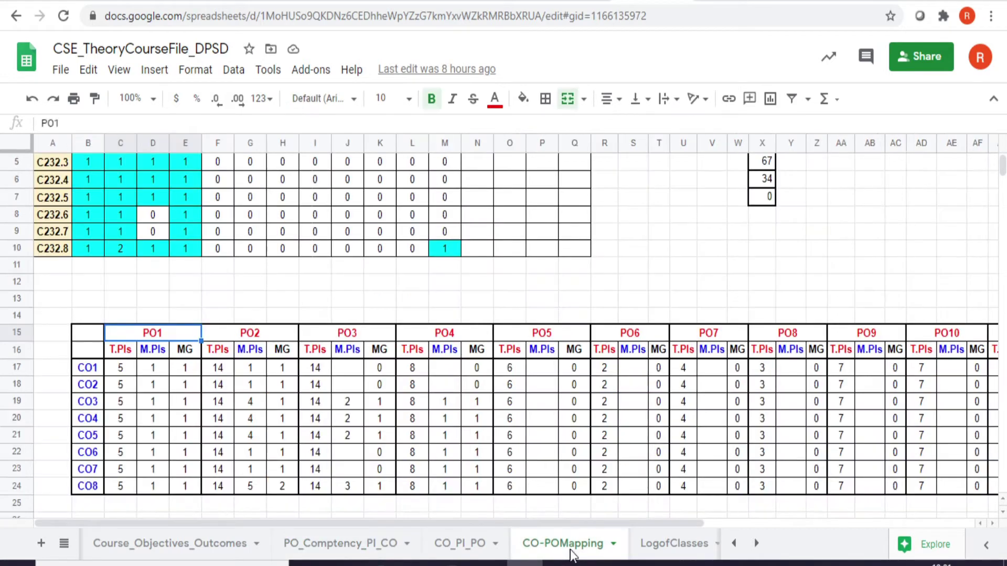
pyautogui.click(118, 373)
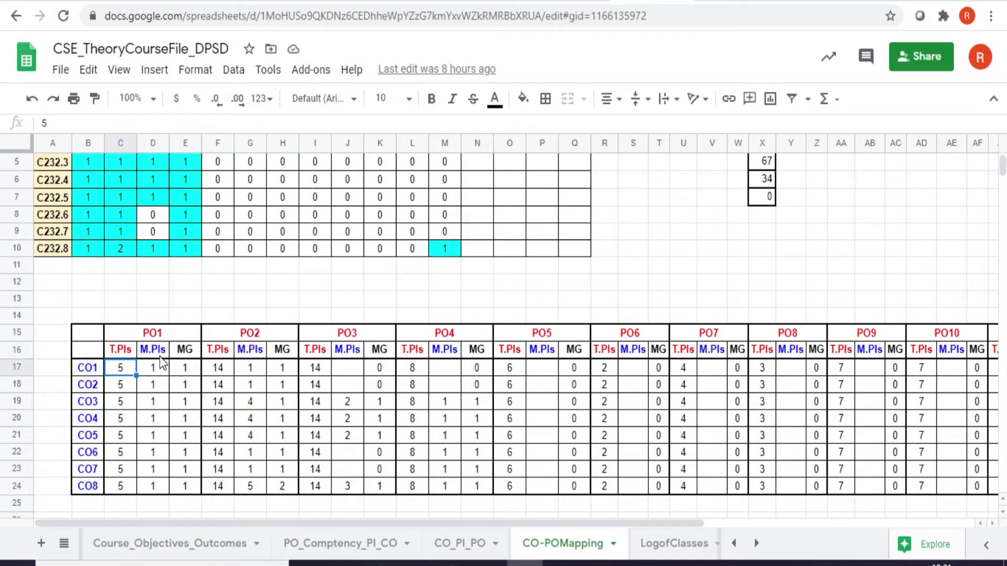
pyautogui.click(153, 374)
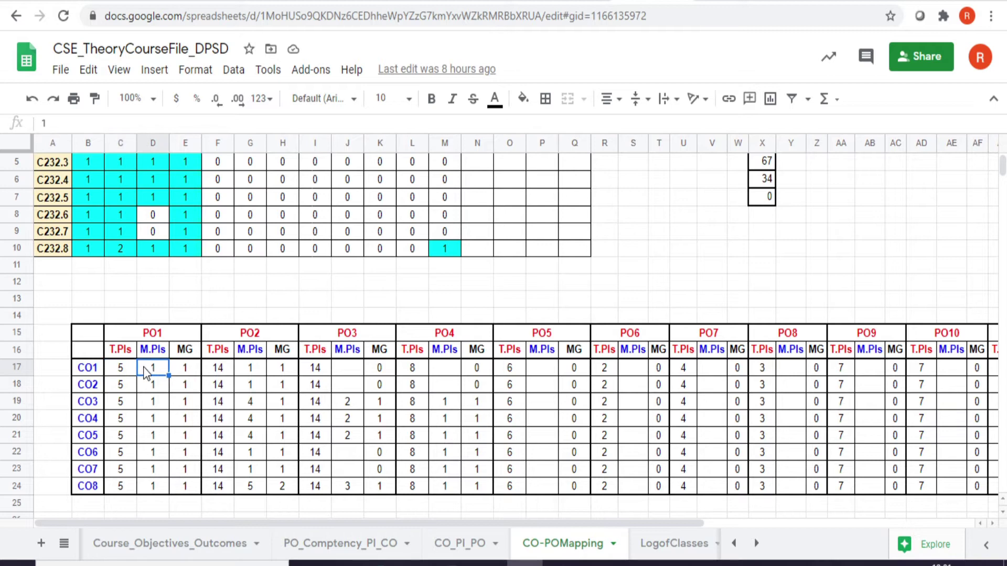
pyautogui.click(94, 375)
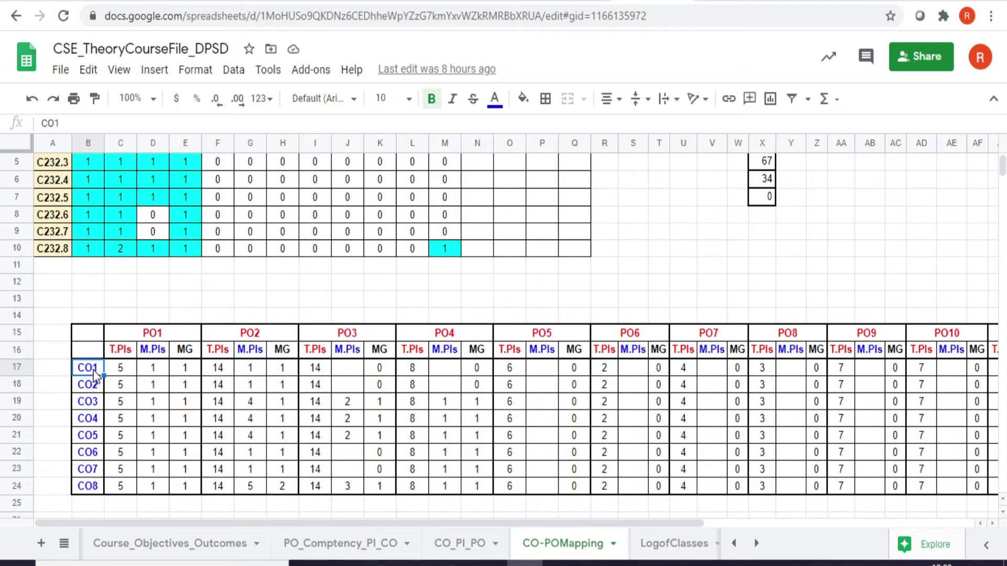
# Step: In the PO_Comptency_PI_CO sheet, go through the Engineering knowledge indicators again and check CO1's mapping cell for indicator 1.6.1
pyautogui.click(371, 545)
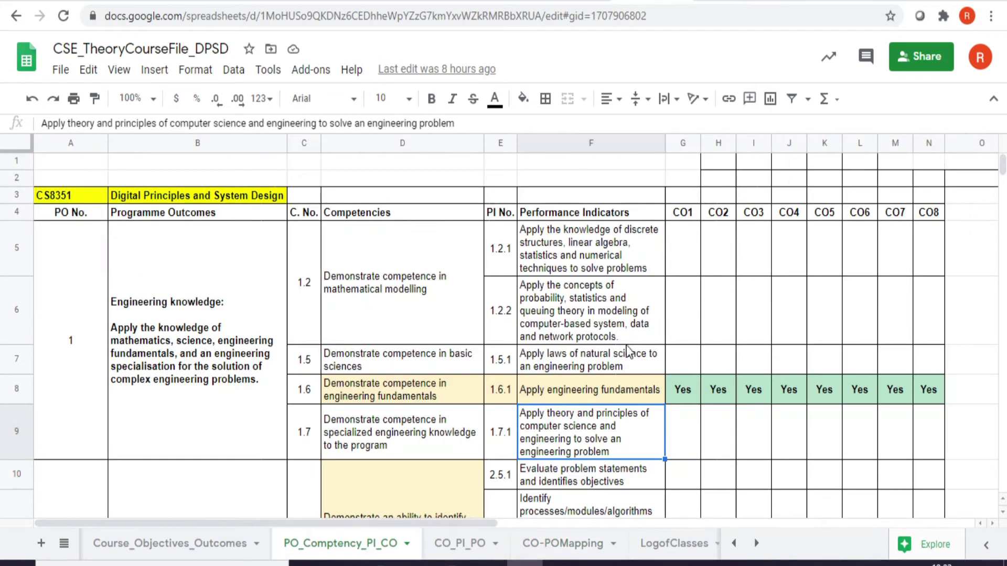
pyautogui.click(616, 393)
pyautogui.click(575, 262)
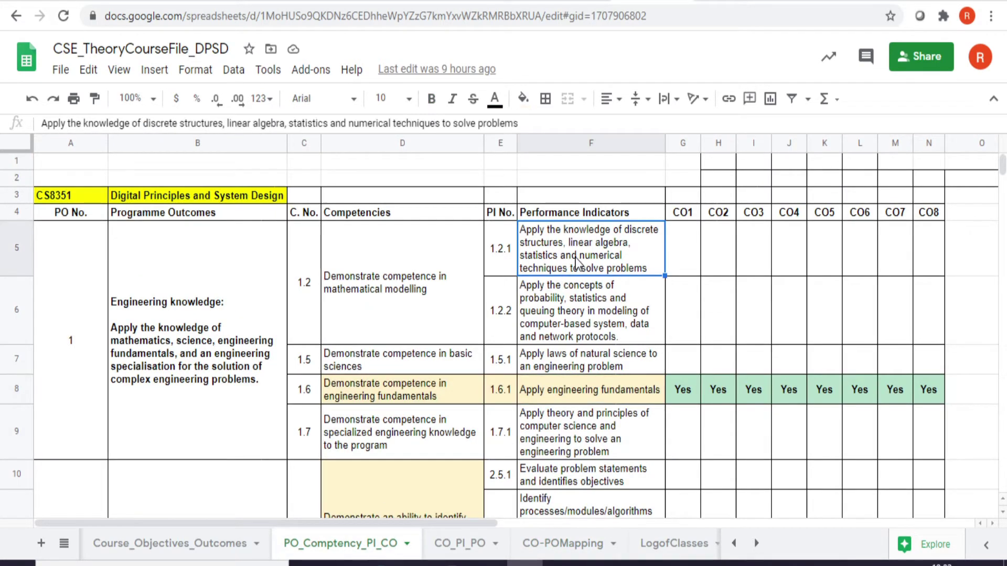
pyautogui.click(577, 295)
pyautogui.click(571, 364)
pyautogui.click(566, 389)
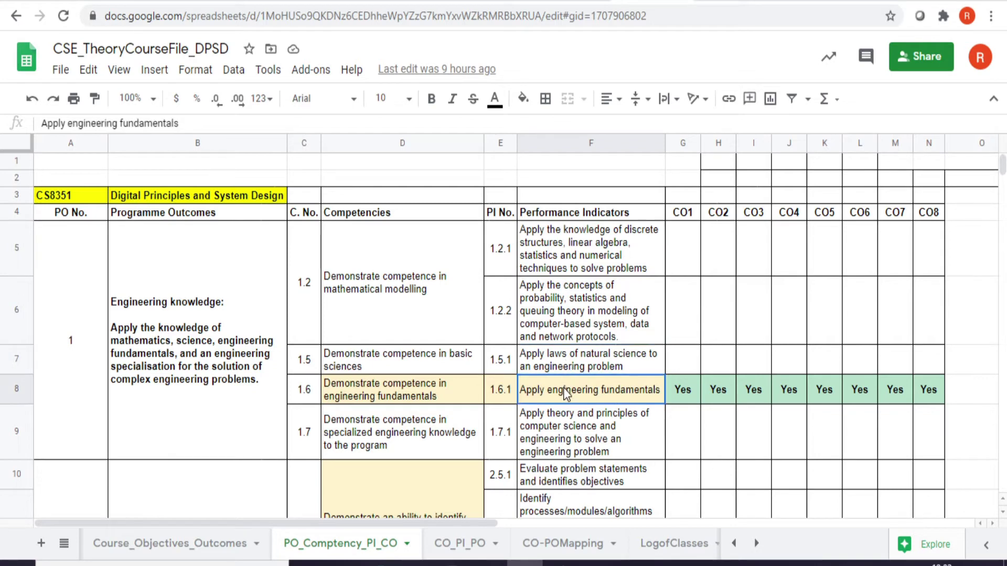
pyautogui.click(568, 424)
pyautogui.click(685, 392)
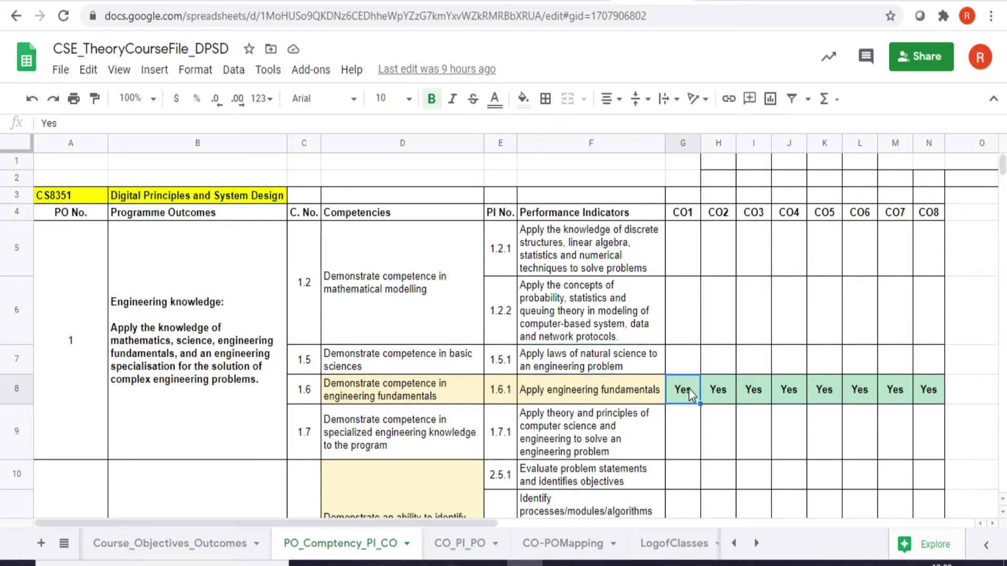
pyautogui.click(608, 391)
pyautogui.click(681, 396)
# Step: Return to the CO-POMapping sheet and match CO1's M.PIs value to the PO1 heading
pyautogui.click(577, 552)
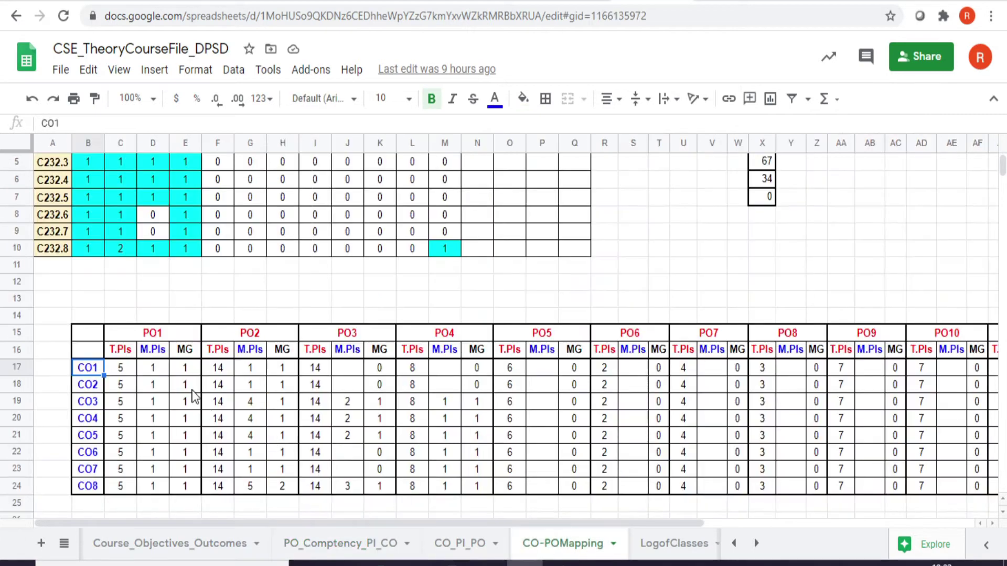
pyautogui.click(165, 373)
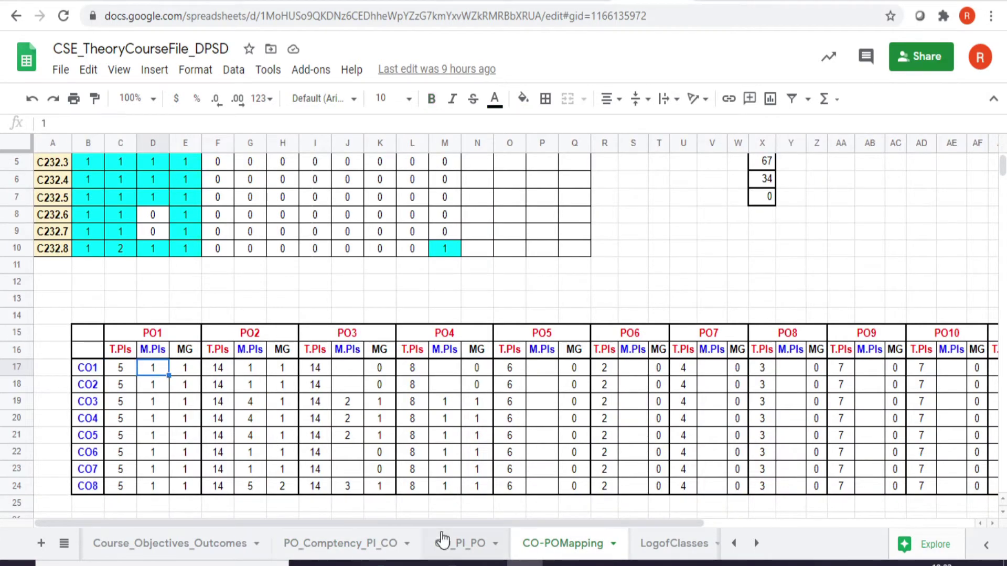
pyautogui.click(152, 335)
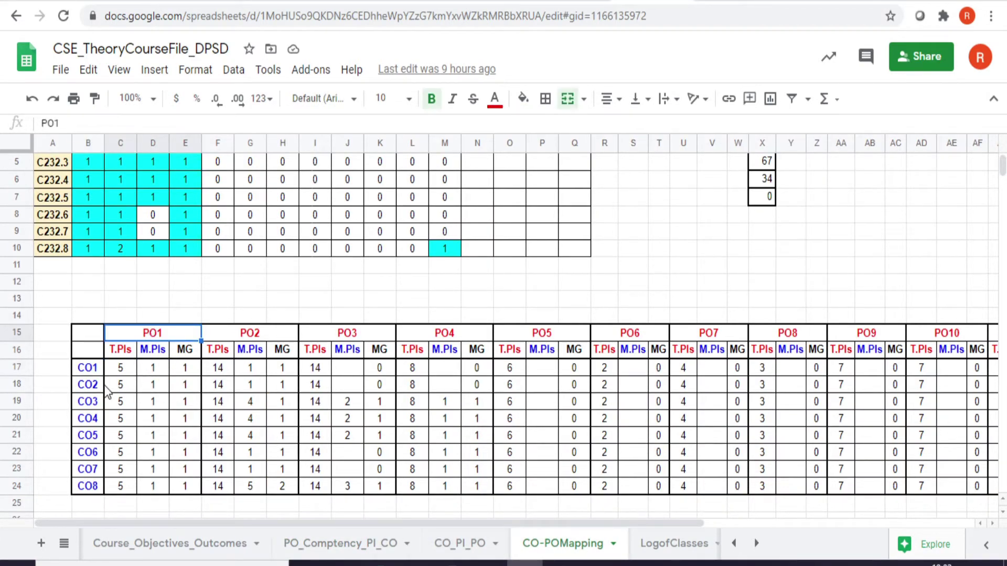
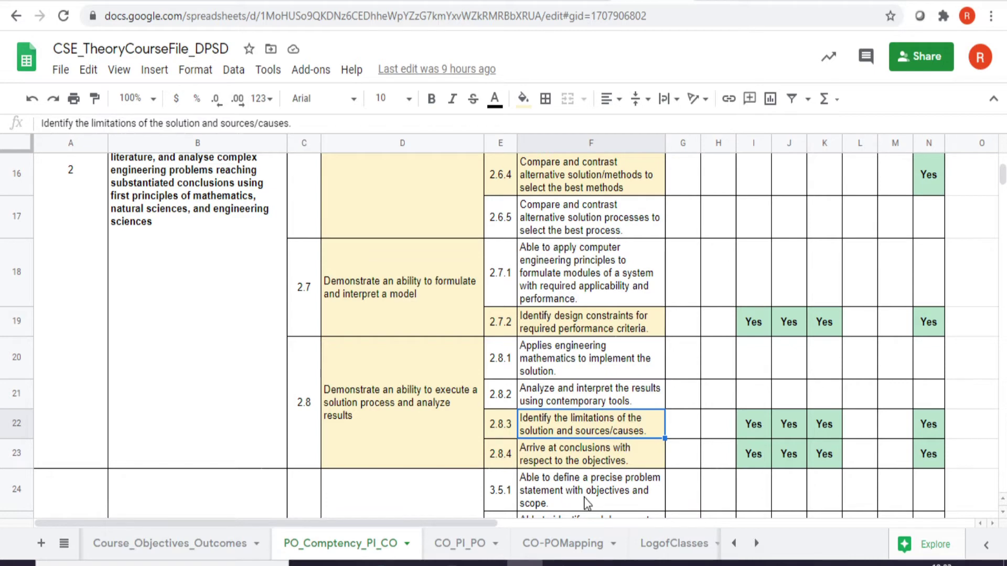
# Step: Examine CO1's T.PIs and M.PIs values under PO2 in the CO-POMapping sheet
pyautogui.click(561, 544)
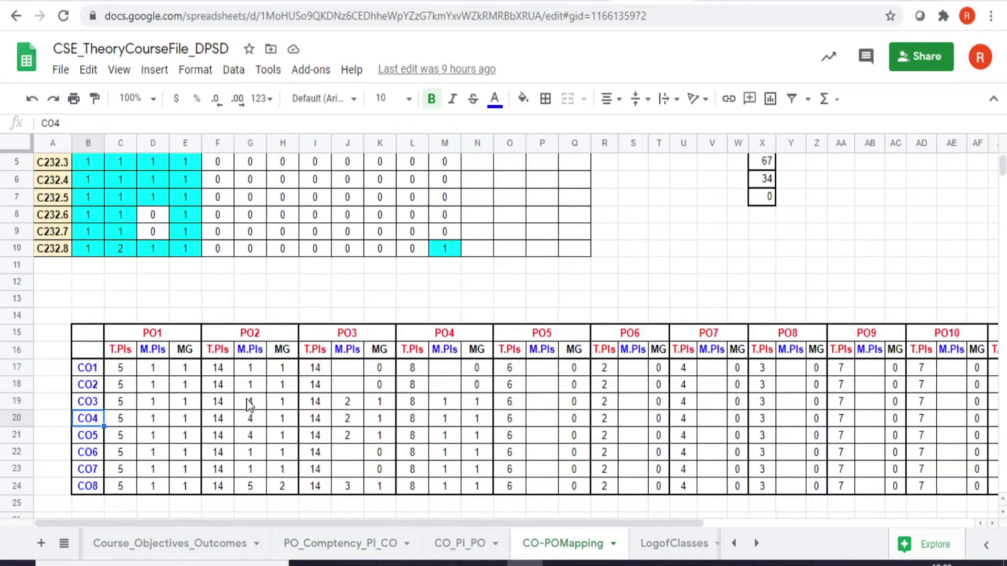
pyautogui.click(219, 371)
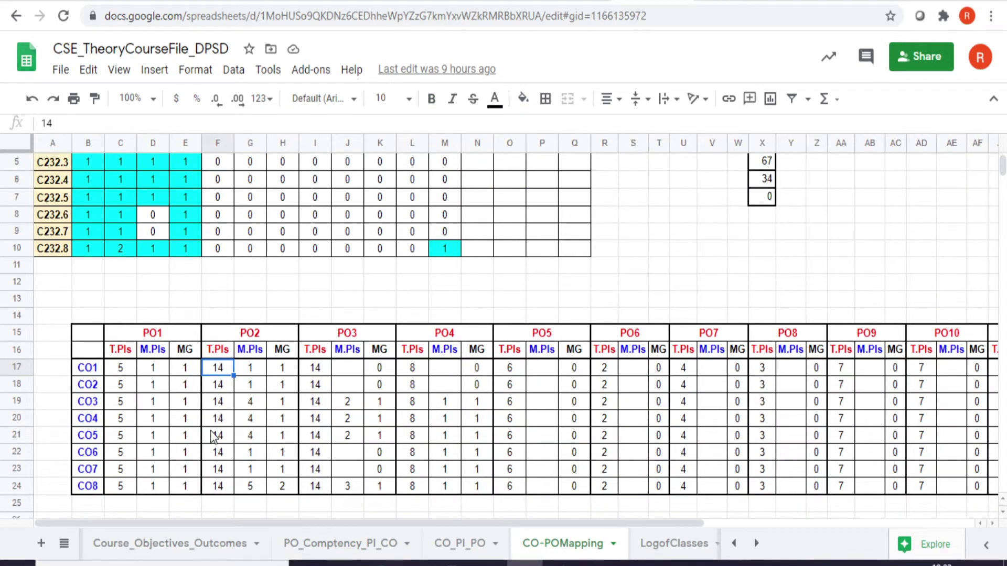
pyautogui.click(243, 373)
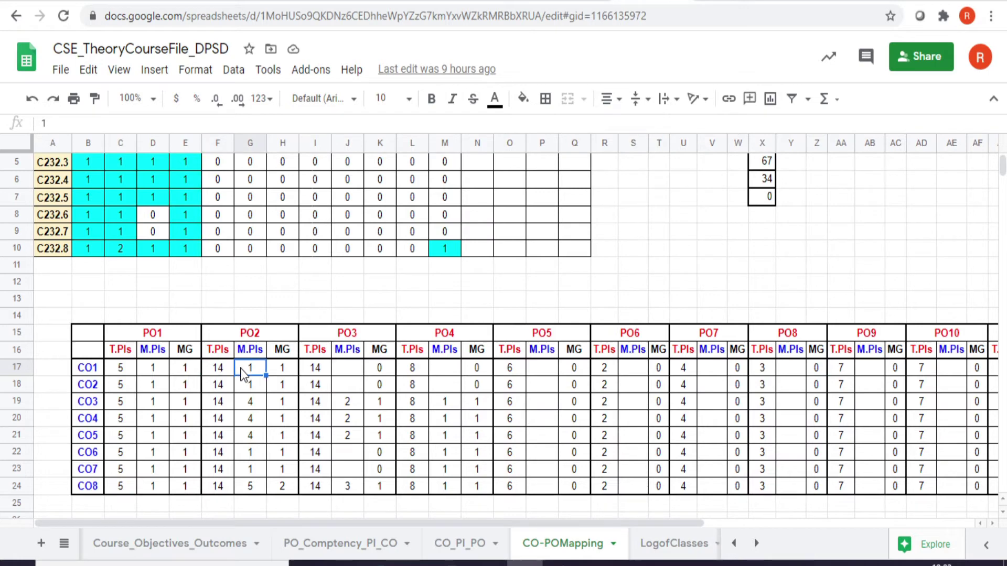
# Step: Return to the PO_Comptency_PI_CO sheet and highlight the CO1 heading beside the performance indicators
pyautogui.click(362, 549)
pyautogui.scroll(5, 616, 309)
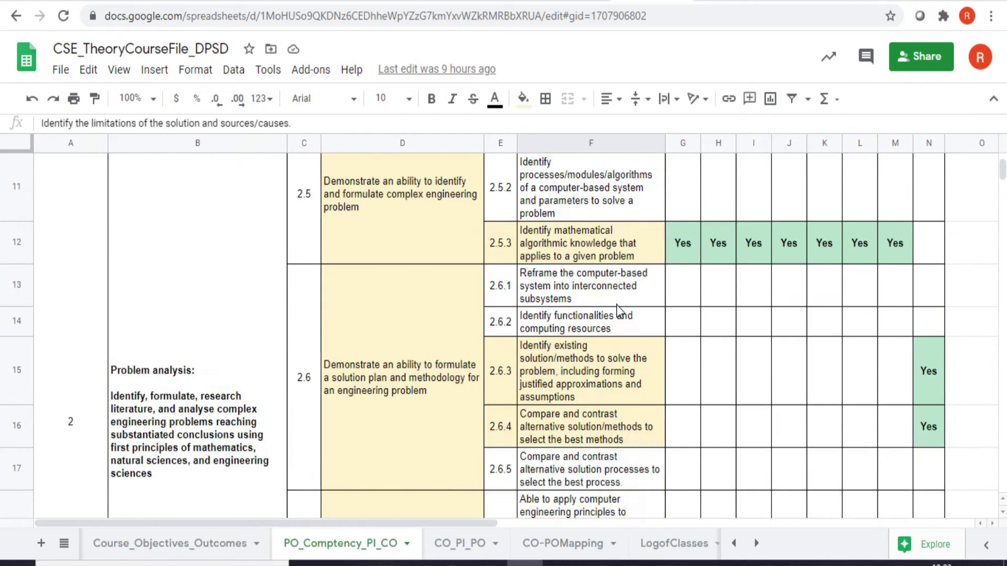
pyautogui.scroll(-1, 617, 310)
pyautogui.scroll(3, 617, 310)
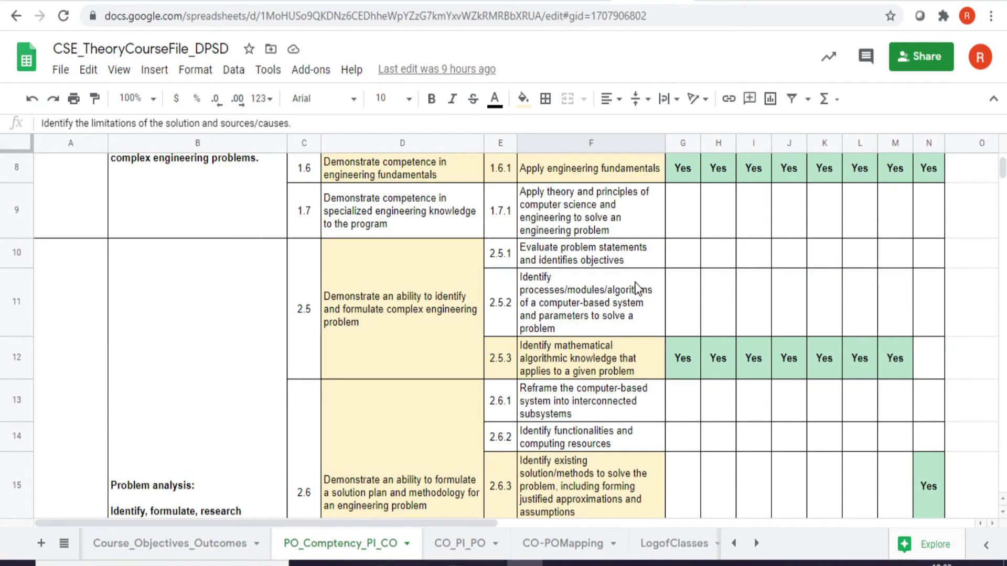
pyautogui.click(683, 219)
pyautogui.scroll(4, 685, 216)
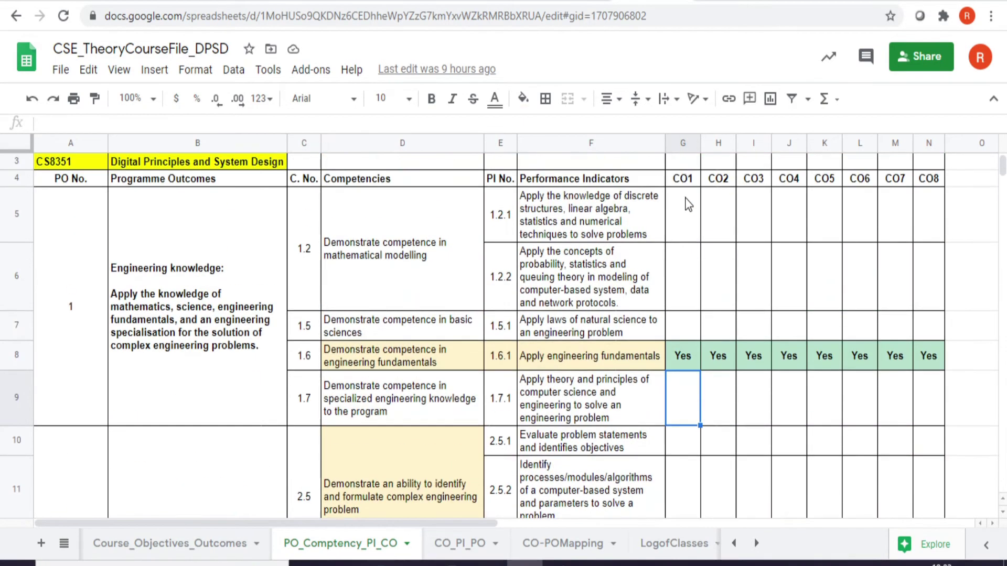
pyautogui.click(684, 184)
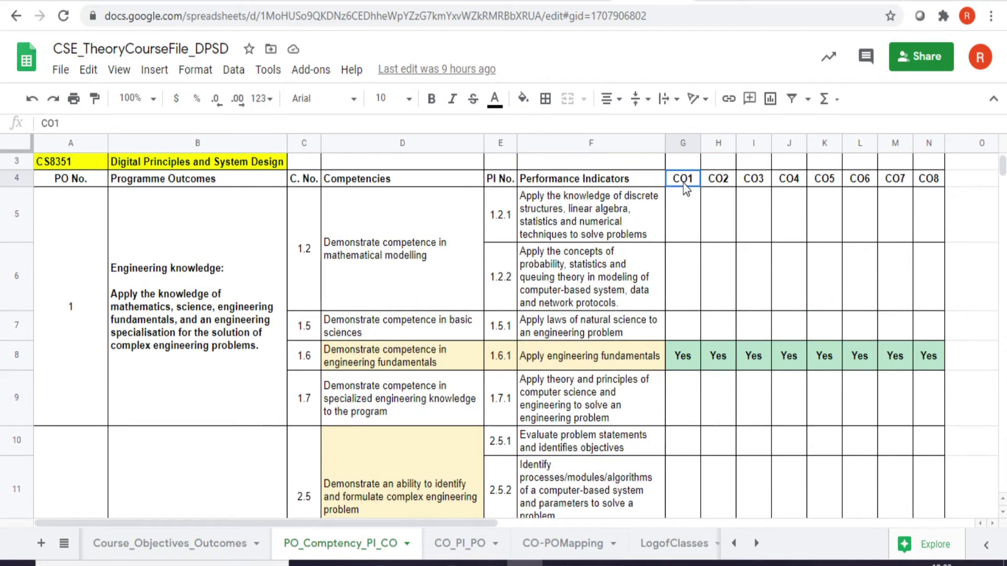
# Step: Trace CO1's mapping cells for the Problem analysis indicators from 2.5.1 down to 2.6.3, ending back at 2.5.1
pyautogui.click(683, 450)
pyautogui.press('Down')
pyautogui.press('Down')
pyautogui.press('Down')
pyautogui.press('Down')
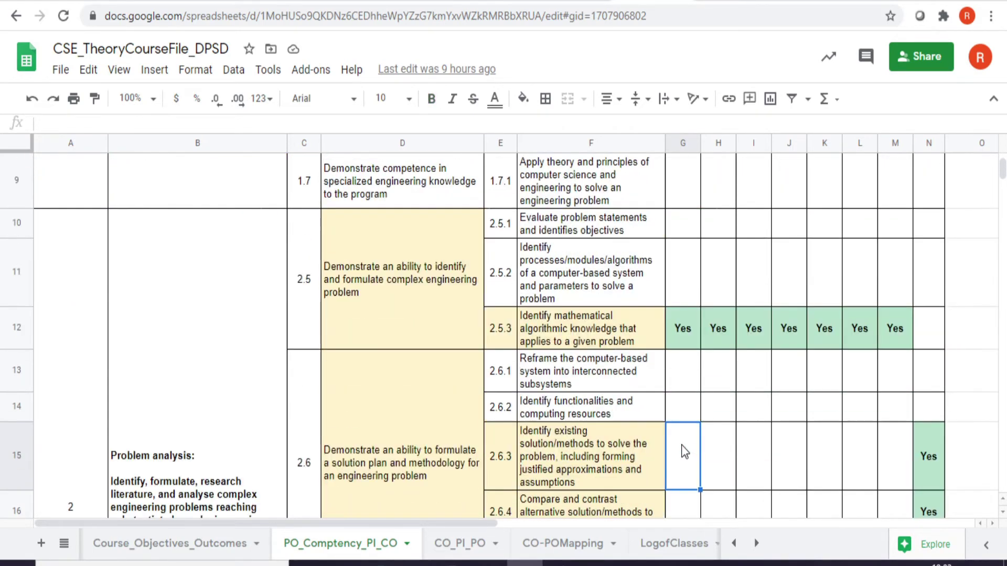
pyautogui.press('Up')
pyautogui.press('Up')
pyautogui.press('Up')
pyautogui.press('Up')
pyautogui.press('Up')
pyautogui.press('Down')
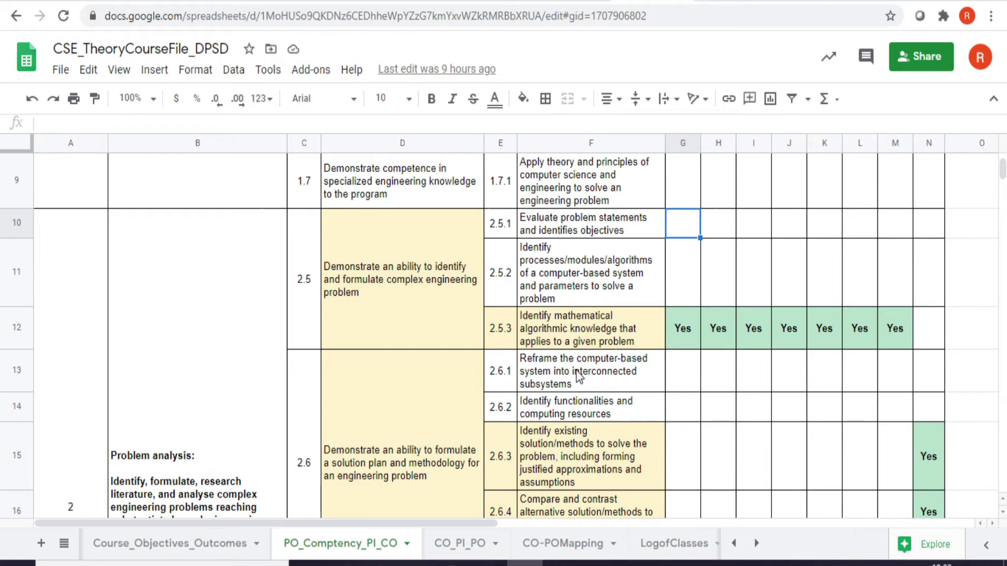
# Step: Examine CO1's mapping cell for indicator 2.5.3, compare the Problem analysis indicators below it, and go back up the CO1 column
pyautogui.click(675, 337)
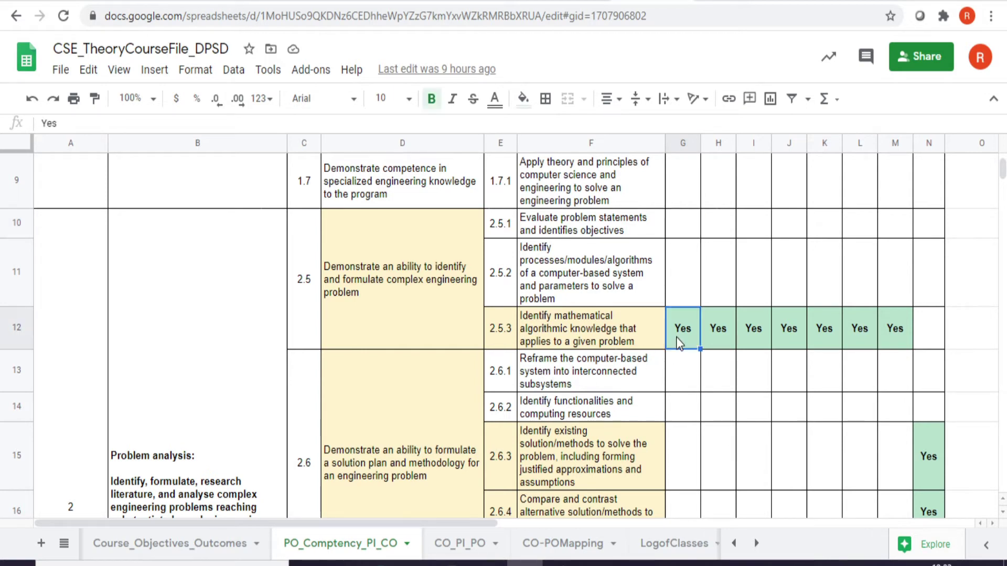
pyautogui.press('Down')
pyautogui.press('Down')
pyautogui.press('Down')
pyautogui.press('Down')
pyautogui.press('Down')
pyautogui.press('Down')
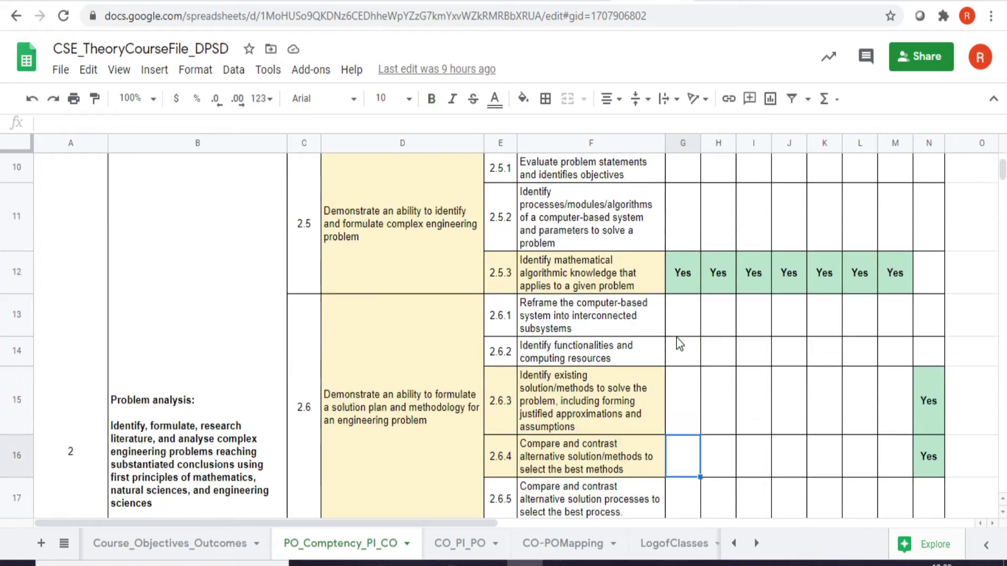
pyautogui.press('Up')
pyautogui.press('Up')
pyautogui.press('Up')
pyautogui.press('Up')
pyautogui.press('Up')
pyautogui.press('Up')
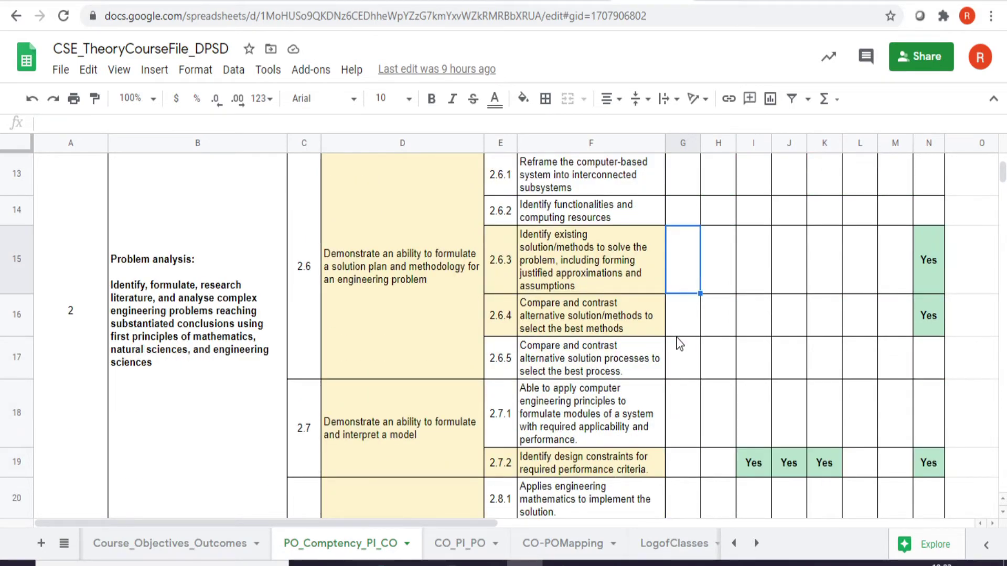
pyautogui.press('Up')
# Step: Check CO2's mapping cells going up the Problem analysis indicators to 2.5.1
pyautogui.press('Right')
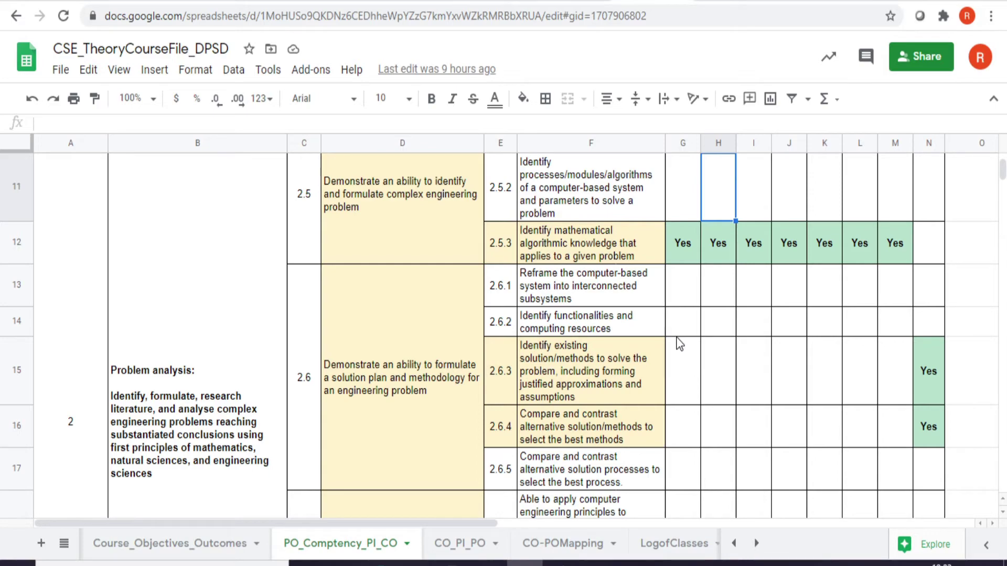
pyautogui.scroll(2, 680, 343)
pyautogui.press('Up')
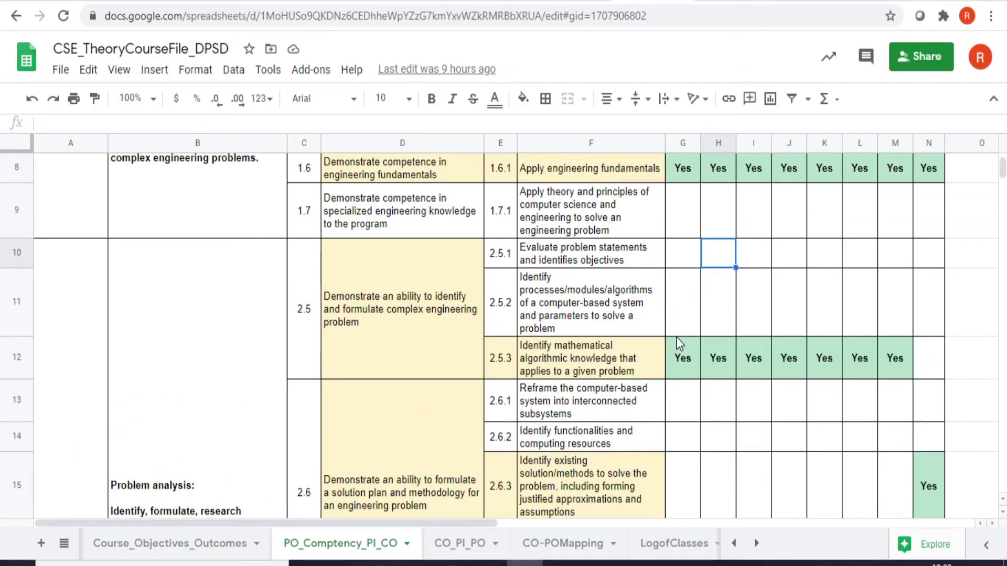
# Step: Trace CO3's mapping cells down the Problem analysis indicators, from 2.5.2 to 2.8.4
pyautogui.press('Down')
pyautogui.press('Right')
pyautogui.press('Down')
pyautogui.press('Down')
pyautogui.press('Down')
pyautogui.press('Down')
pyautogui.press('Down')
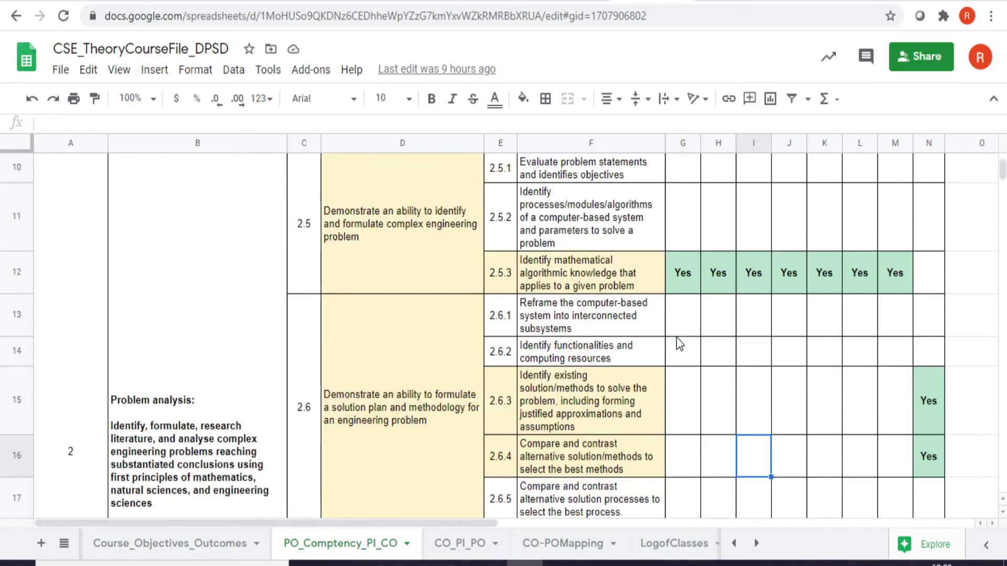
pyautogui.press('Down')
pyautogui.press('Down')
pyautogui.press('Down')
pyautogui.press('Down')
pyautogui.press('Down')
pyautogui.press('Down')
pyautogui.press('Down')
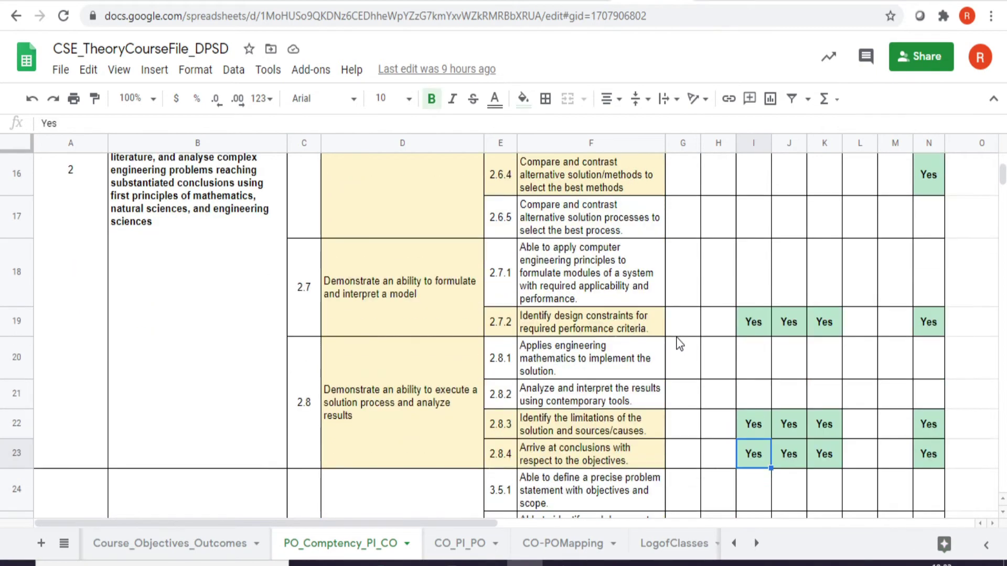
pyautogui.press('Down')
pyautogui.press('Up')
# Step: In the CO-POMapping sheet, examine the PO2 M.PIs values for CO3, CO4, CO5, CO6 and CO8
pyautogui.click(588, 548)
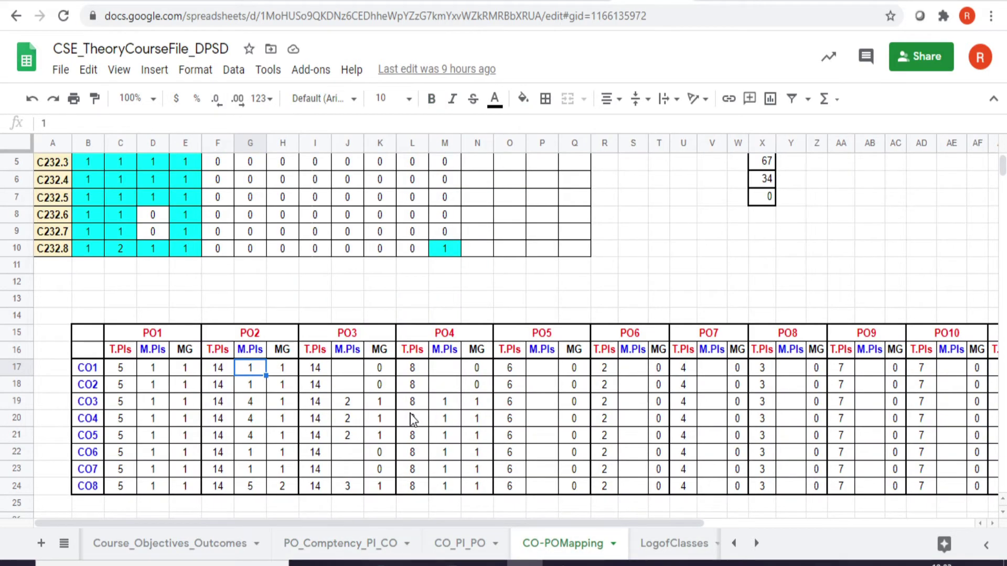
pyautogui.click(251, 406)
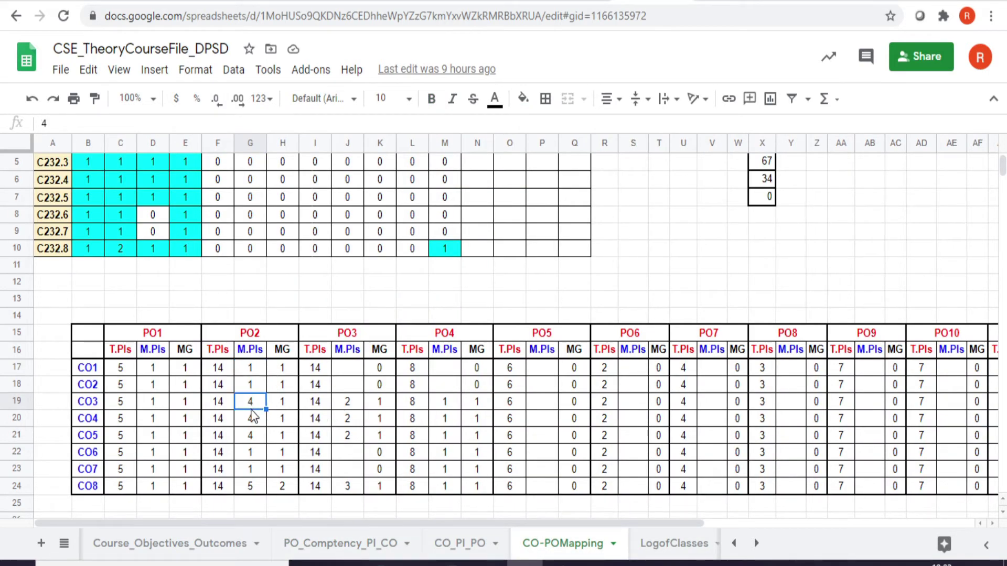
pyautogui.click(251, 418)
pyautogui.click(250, 436)
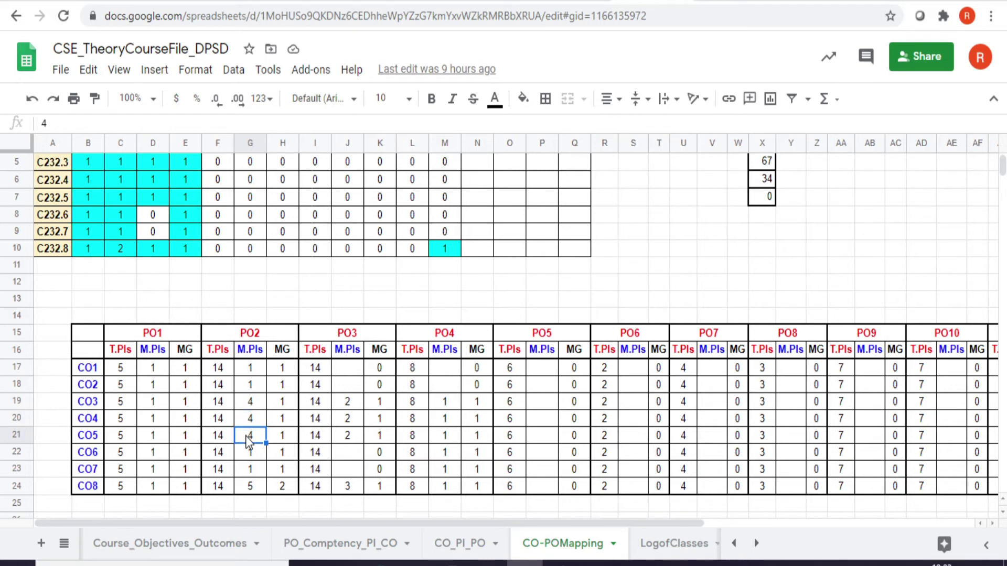
pyautogui.click(253, 406)
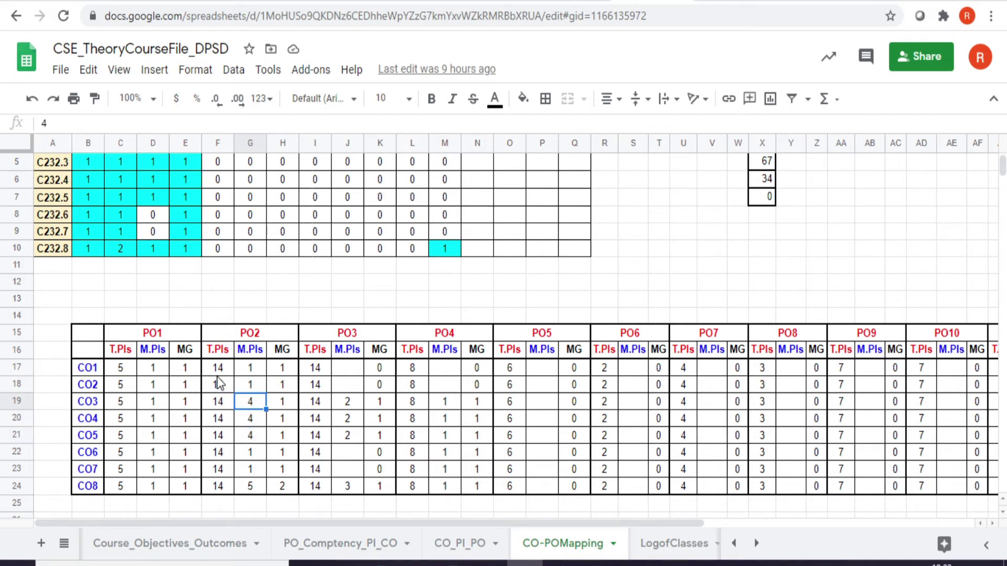
pyautogui.click(257, 456)
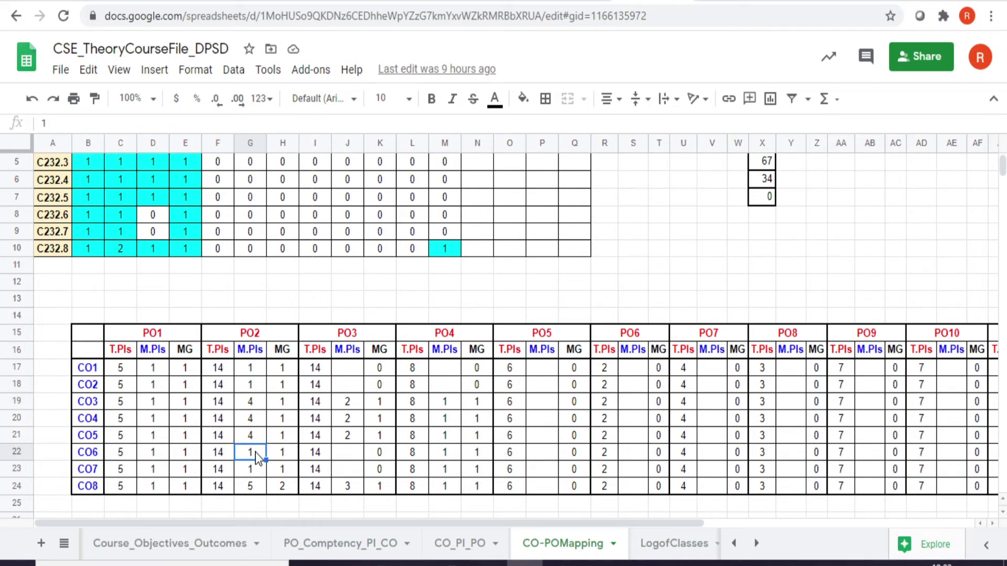
pyautogui.click(251, 492)
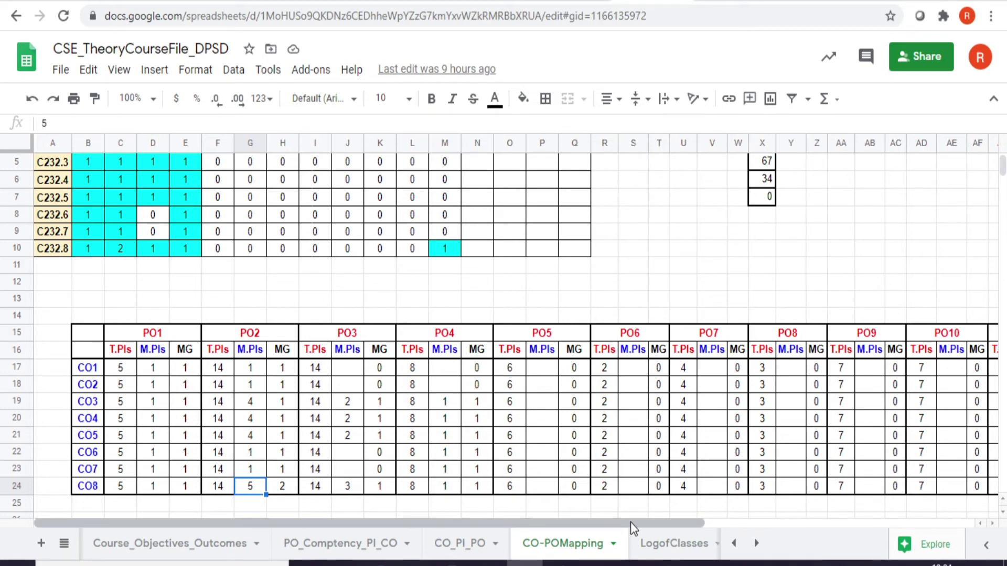
# Step: Examine the PO3 M.PIs cells of CO3, CO1 and CO2 in the mapping table
pyautogui.moveTo(630, 523)
pyautogui.mouseDown()
pyautogui.moveTo(720, 521)
pyautogui.moveTo(649, 521)
pyautogui.mouseUp()
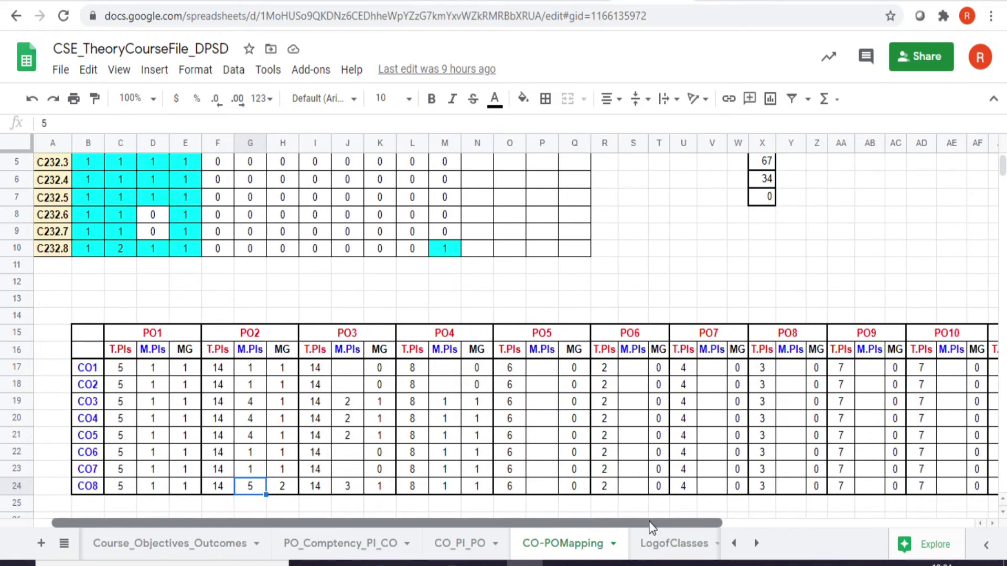
pyautogui.click(337, 404)
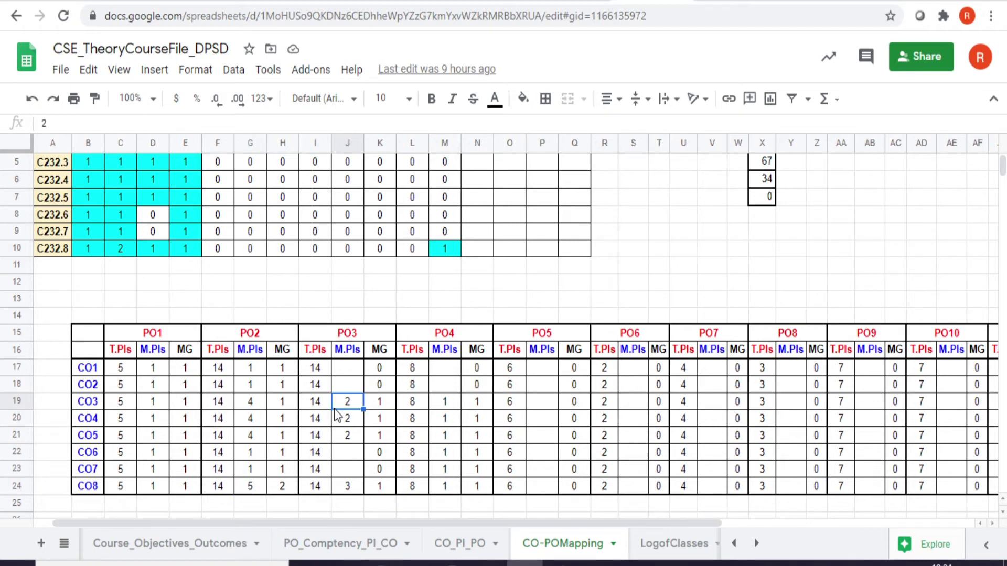
pyautogui.click(352, 373)
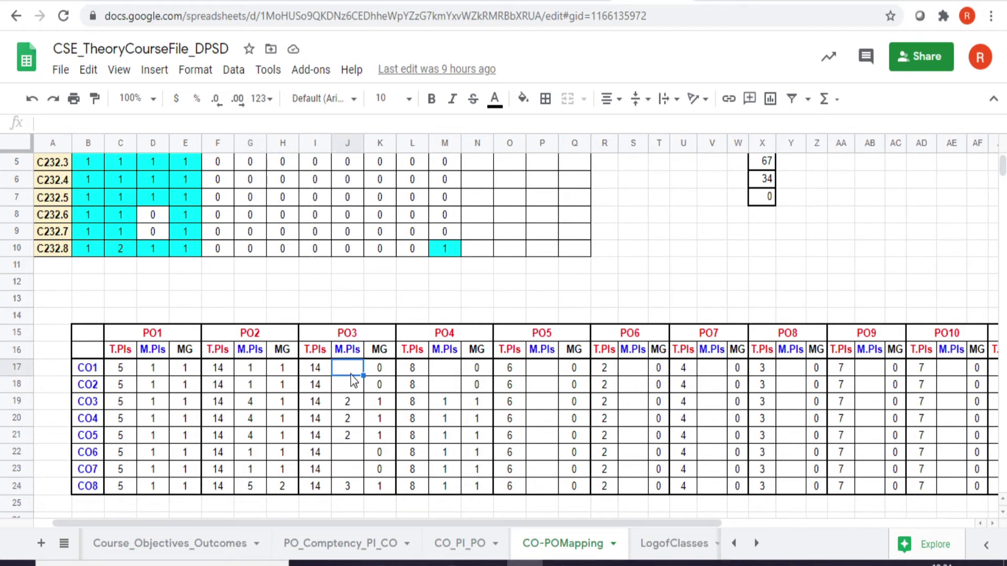
pyautogui.click(357, 388)
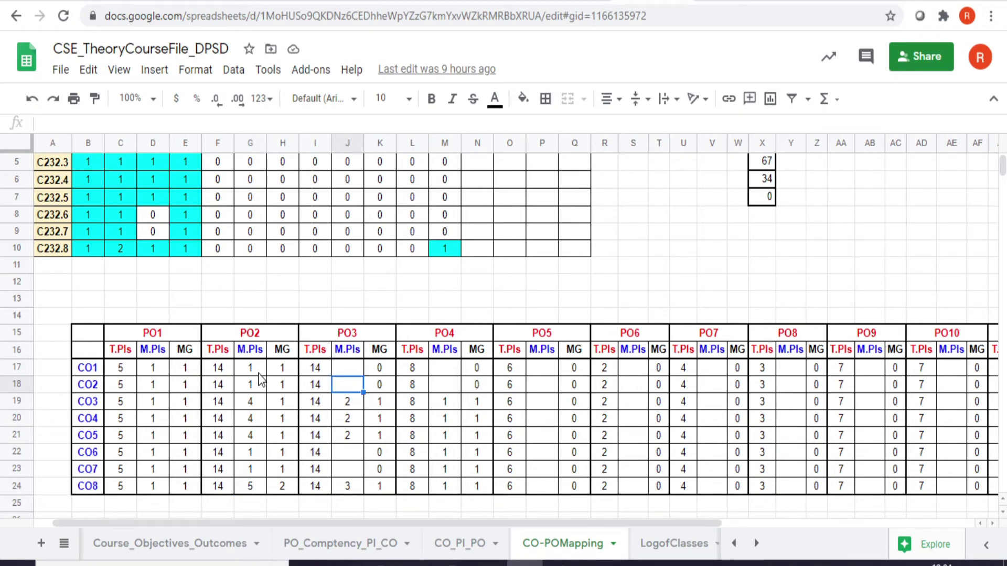
# Step: Inspect CO1's MG formula under PO1 together with the M.PIs and T.PIs cells it refers to
pyautogui.click(184, 353)
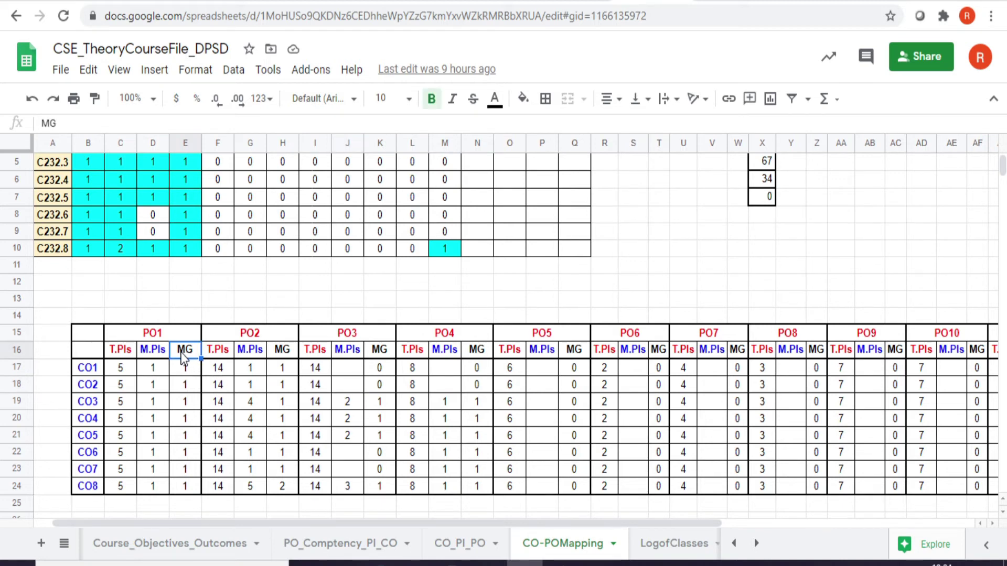
pyautogui.click(184, 377)
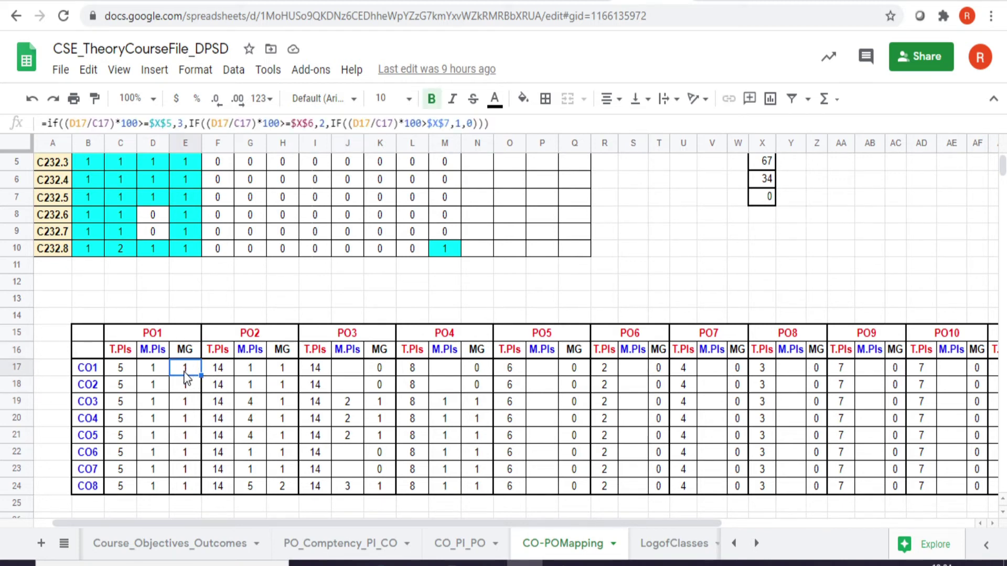
pyautogui.hscroll(2, 442, 347)
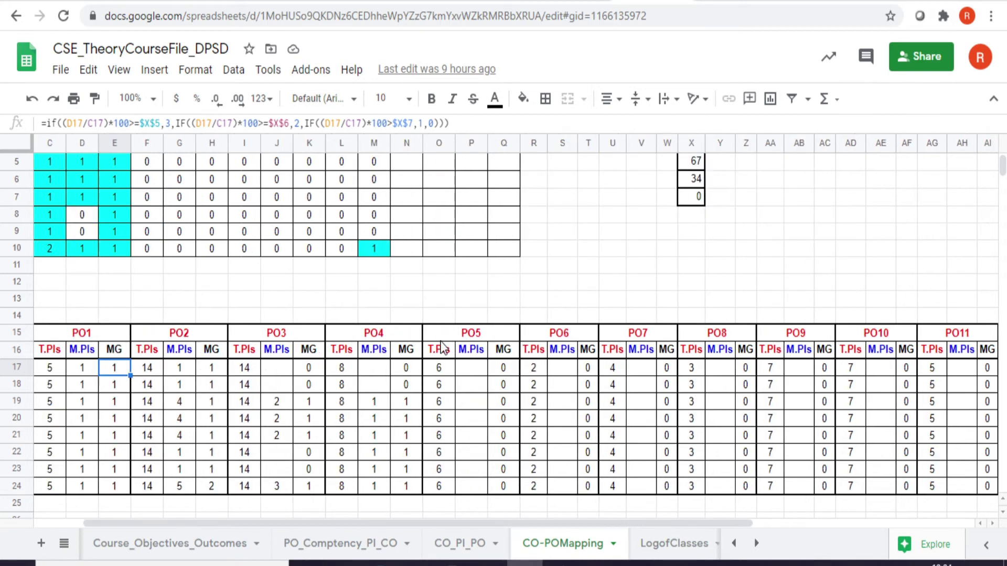
pyautogui.hscroll(-2, 315, 364)
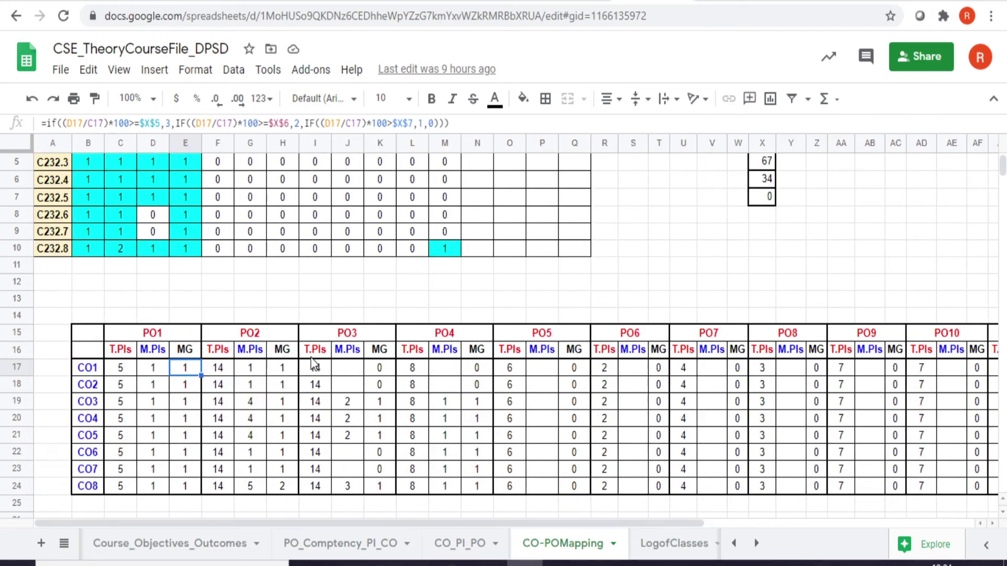
pyautogui.click(153, 373)
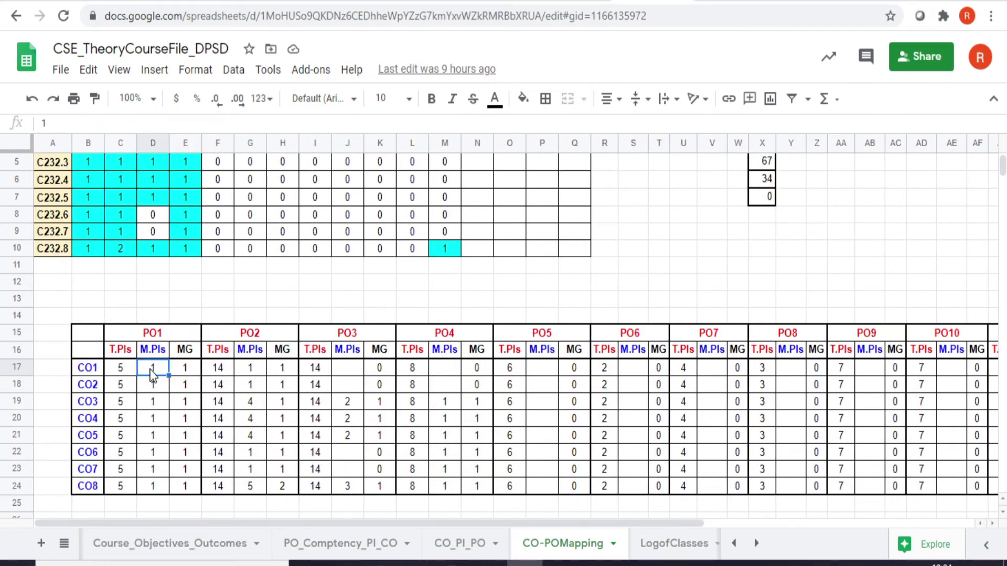
pyautogui.click(121, 373)
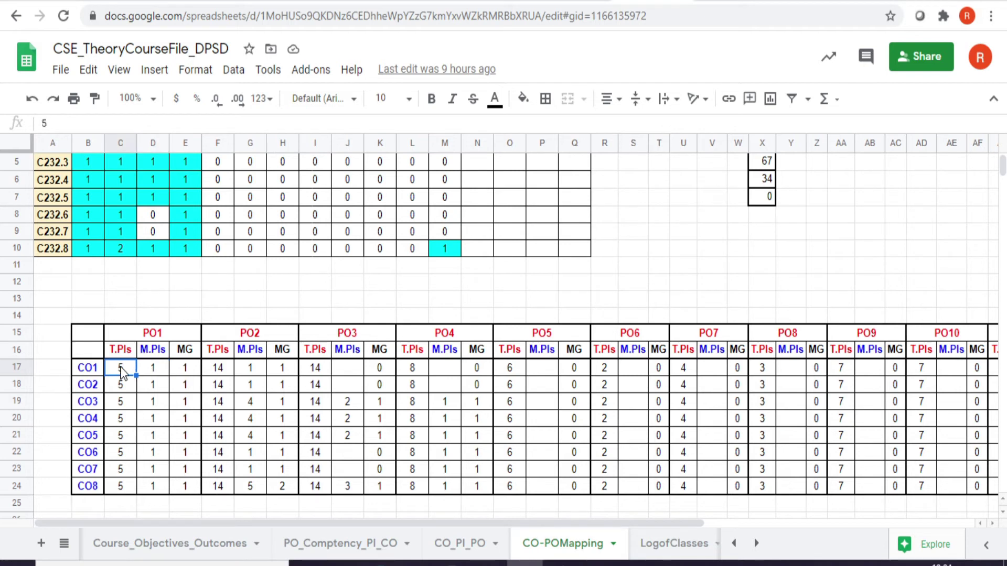
pyautogui.click(184, 373)
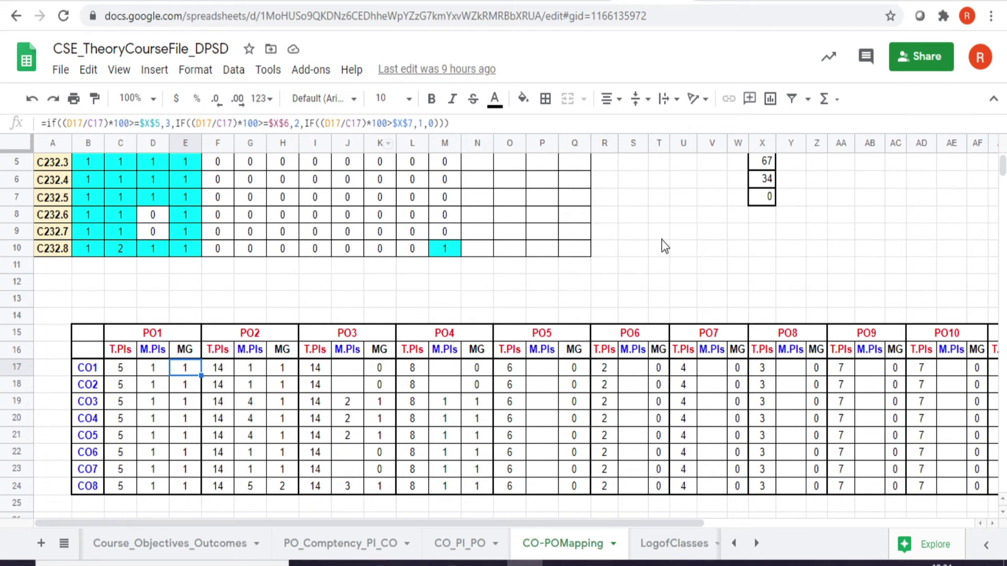
# Step: Compare CO1's MG formula under PO1 with the three Threshold % Levels cells it references
pyautogui.click(765, 163)
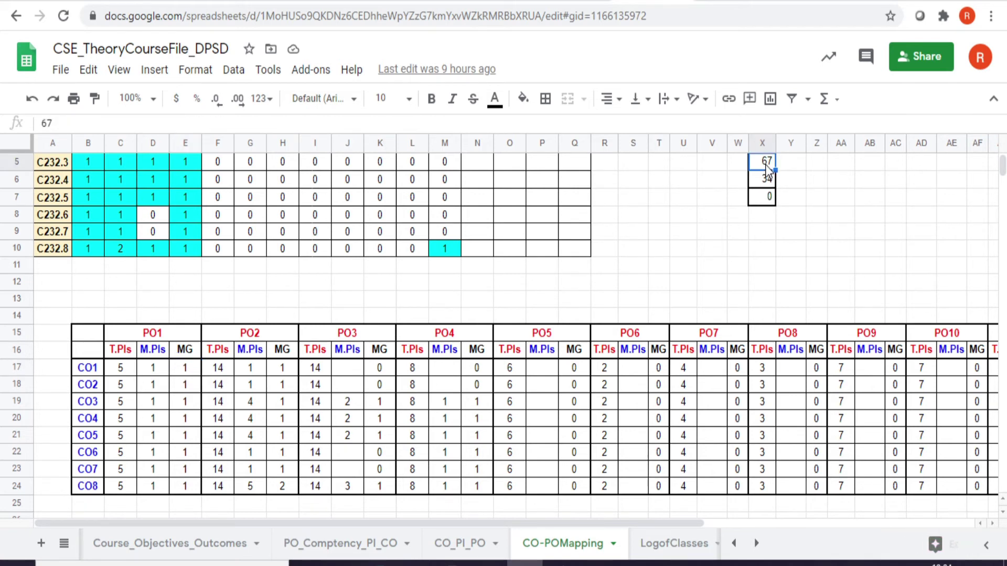
pyautogui.click(188, 371)
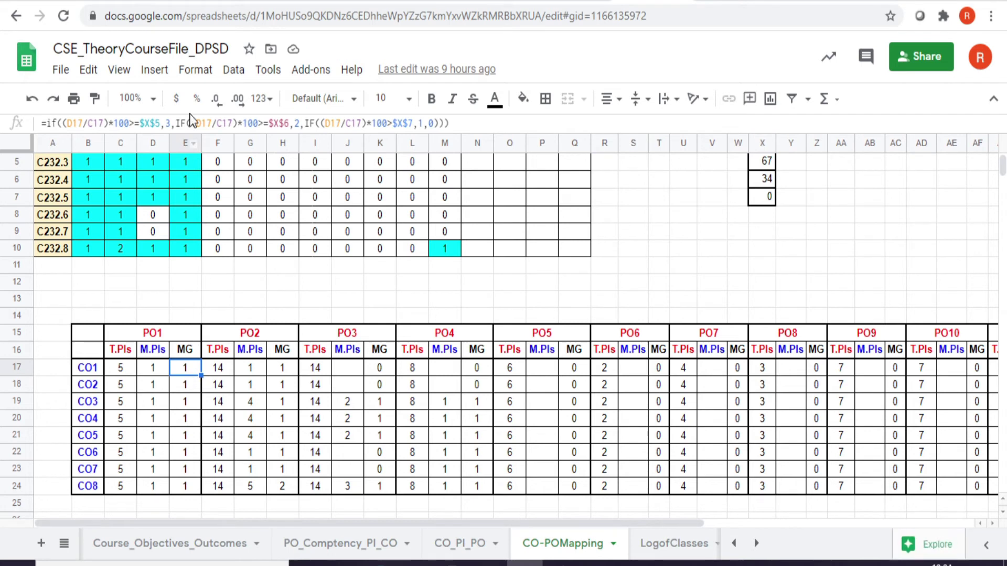
pyautogui.click(767, 180)
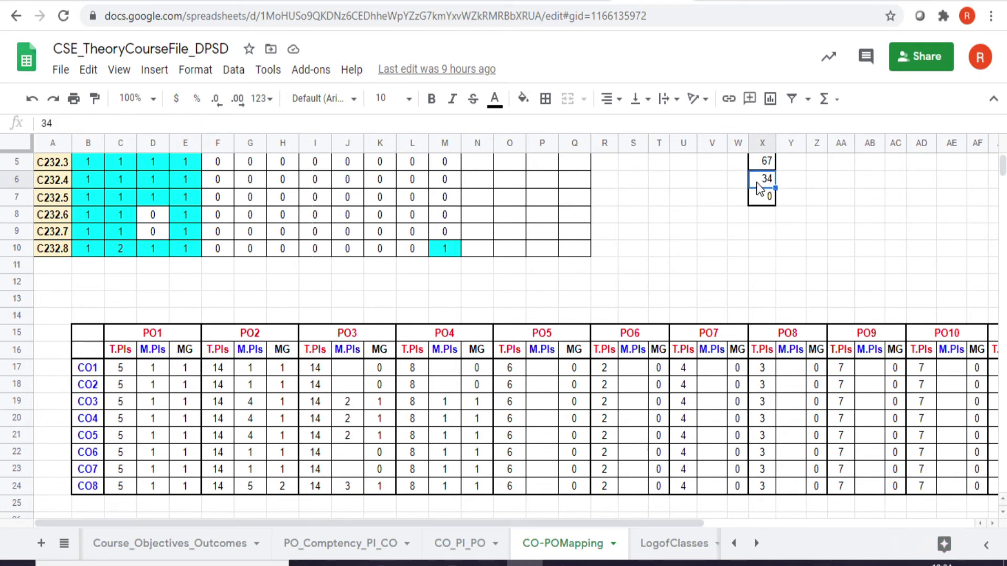
pyautogui.click(767, 202)
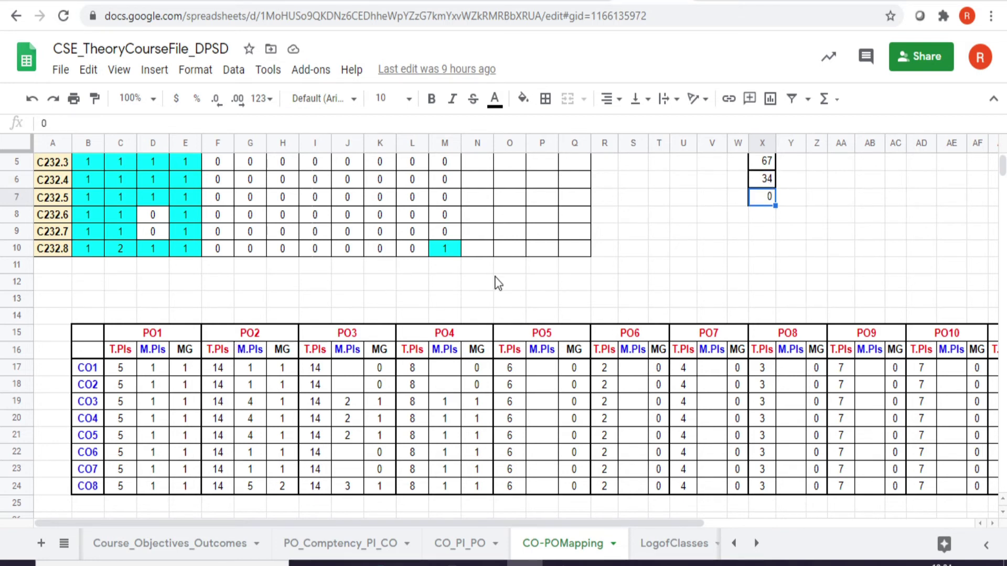
pyautogui.scroll(2, 1003, 169)
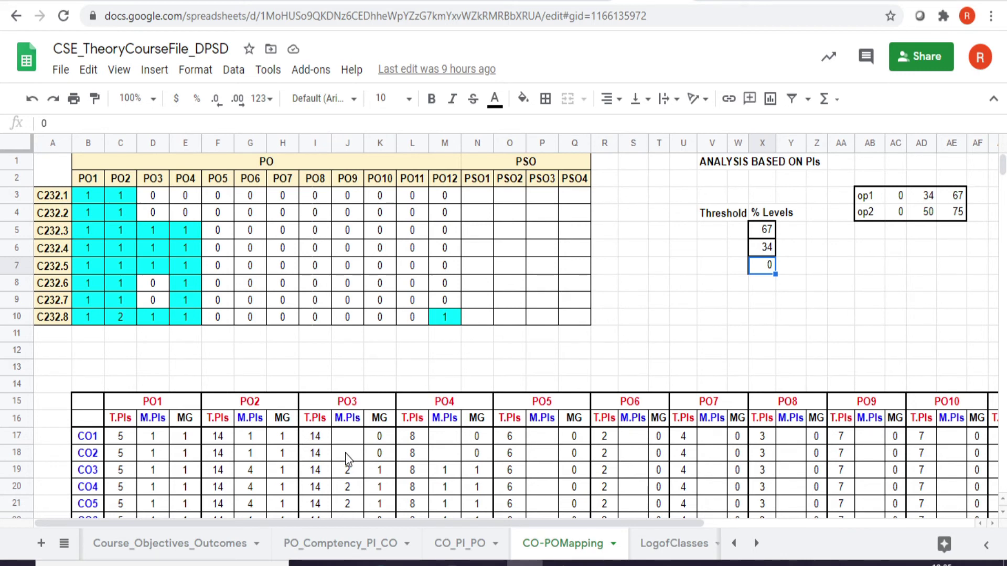
# Step: Go through the PO1 MG formulas from CO1 down to CO7 and back up to CO2
pyautogui.click(184, 454)
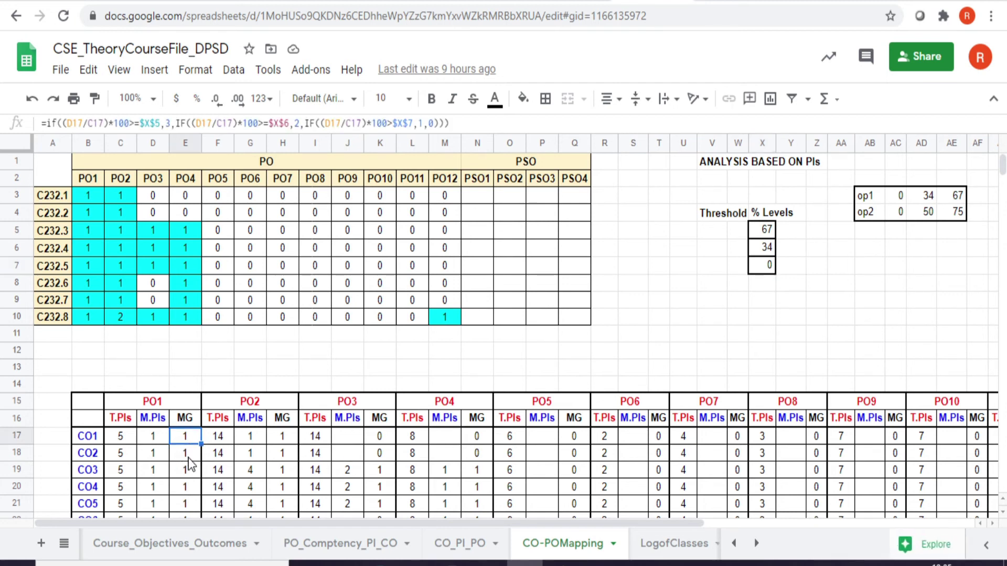
pyautogui.press('Down')
pyautogui.press('Down')
pyautogui.press('Down')
pyautogui.press('Down')
pyautogui.press('Down')
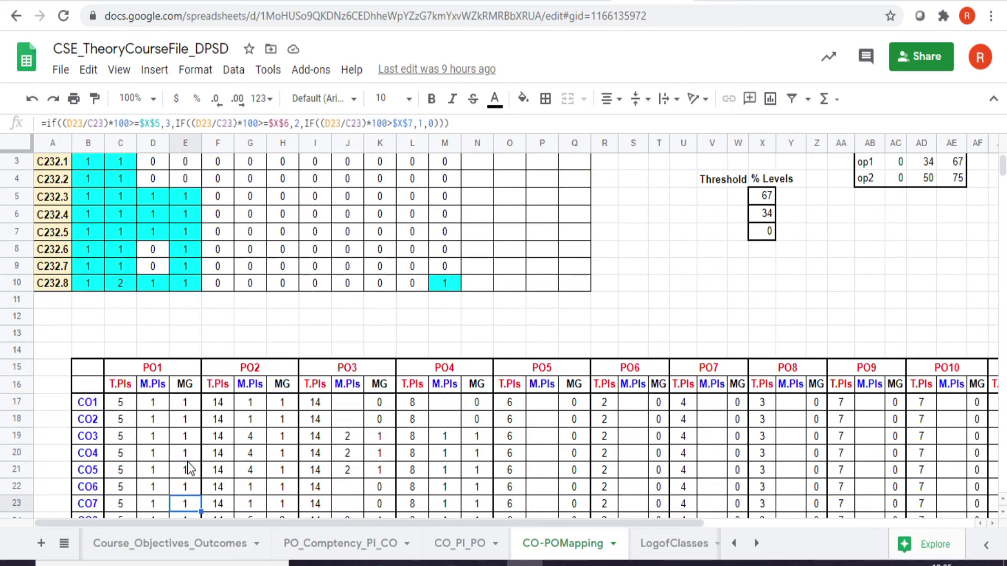
pyautogui.click(186, 458)
pyautogui.press('Up')
pyautogui.press('Up')
pyautogui.press('Up')
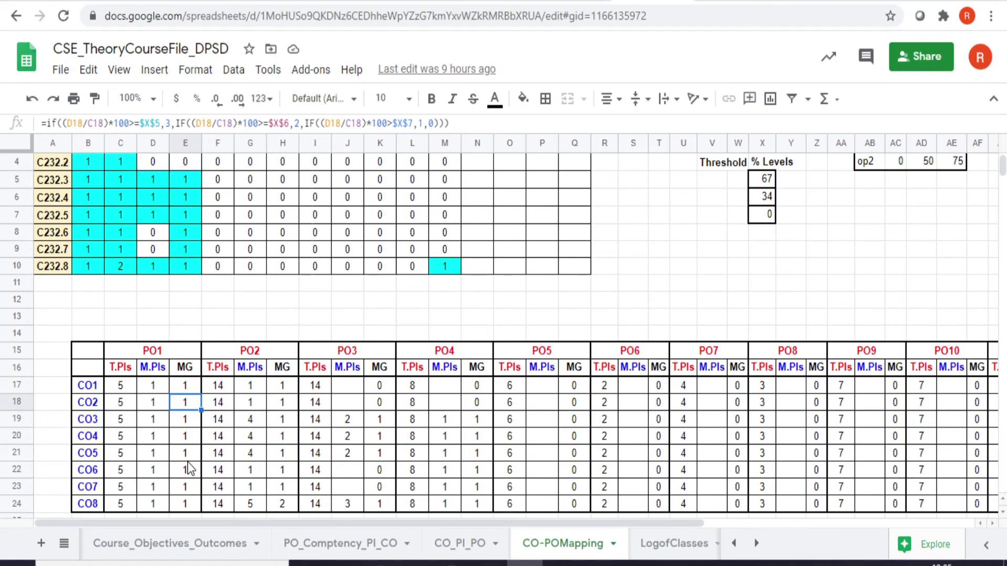
# Step: Compare the C232.1 PO1 cell in the CO-PO summary table with CO1's MG cell under PO1 that feeds it
pyautogui.scroll(2, 188, 469)
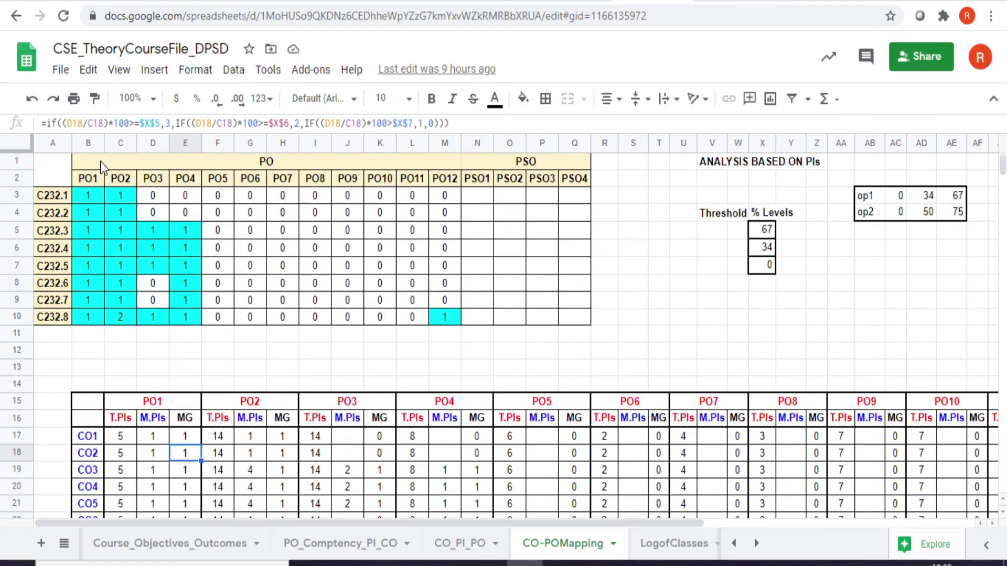
pyautogui.moveTo(102, 163); pyautogui.dragTo(163, 288)
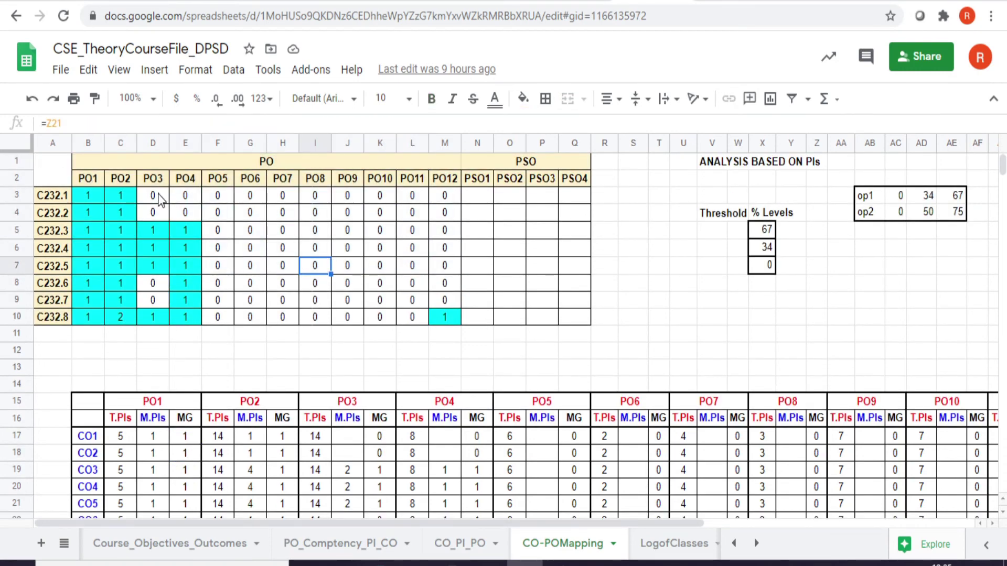
pyautogui.click(88, 196)
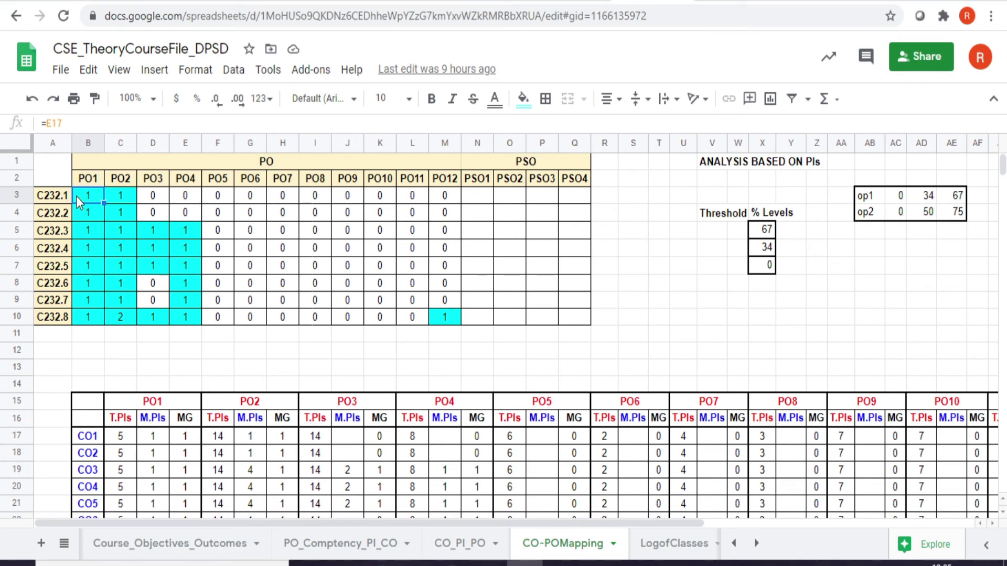
pyautogui.click(183, 443)
pyautogui.click(79, 197)
pyautogui.click(188, 444)
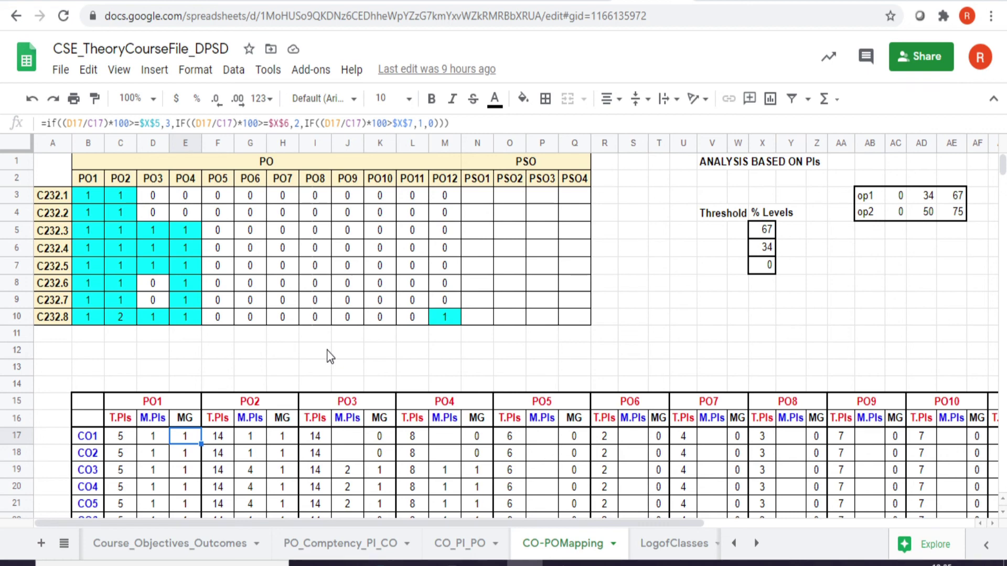
# Step: Revisit the Course_Objectives_Outcomes sheet and the first performance indicator, 1.2.1, in the PO_Comptency_PI_CO sheet
pyautogui.click(209, 555)
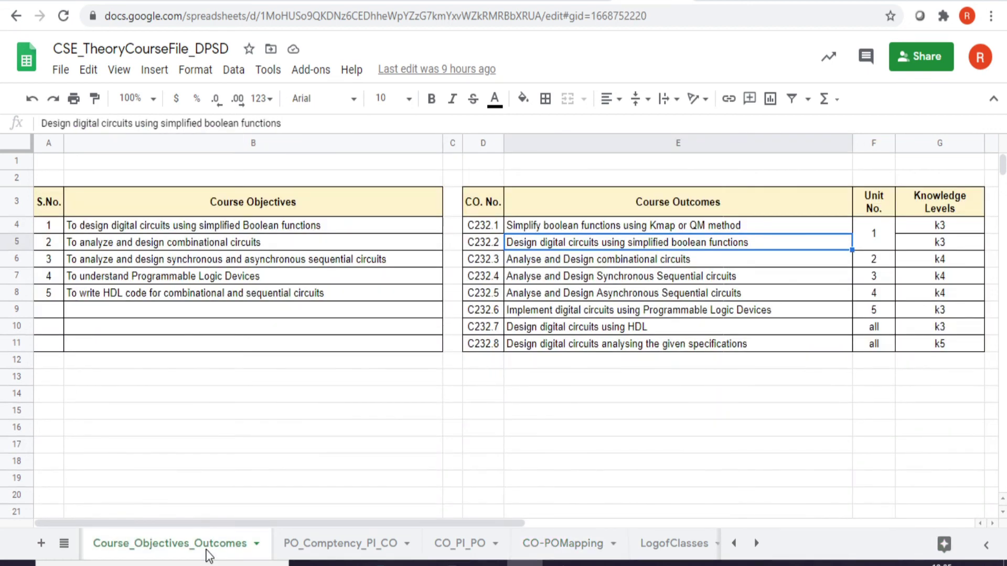
pyautogui.click(325, 553)
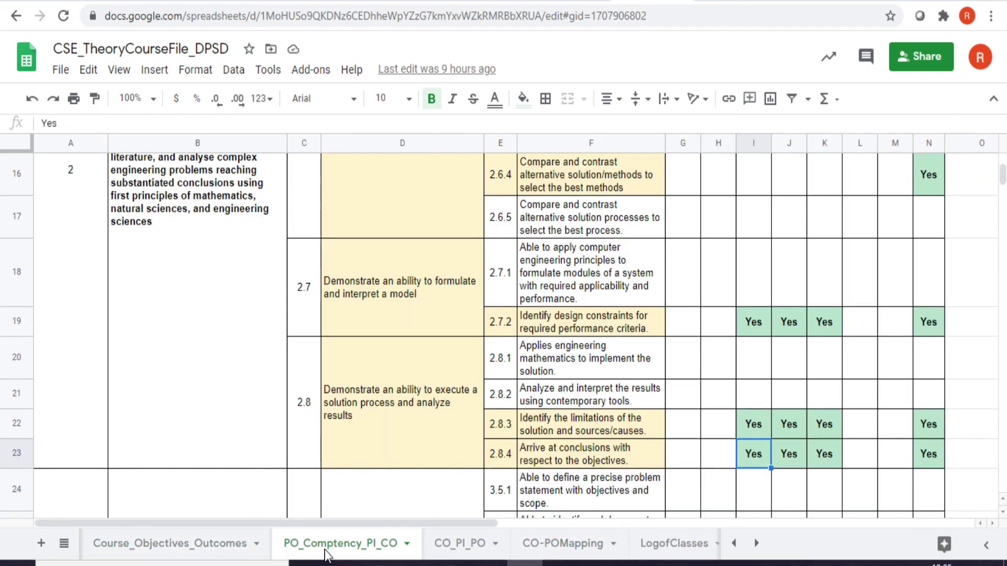
pyautogui.scroll(10, 411, 322)
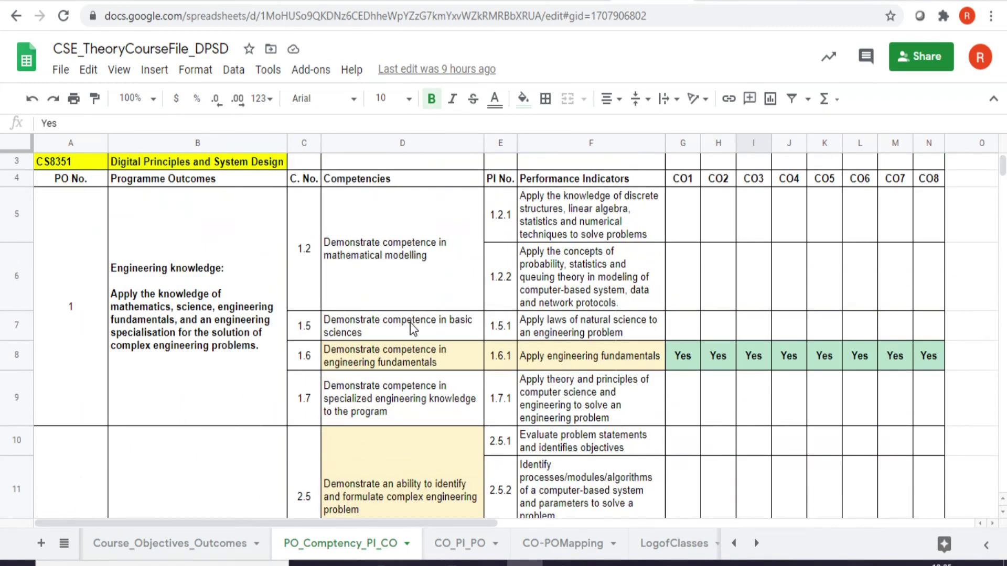
pyautogui.scroll(1, 410, 322)
pyautogui.click(575, 259)
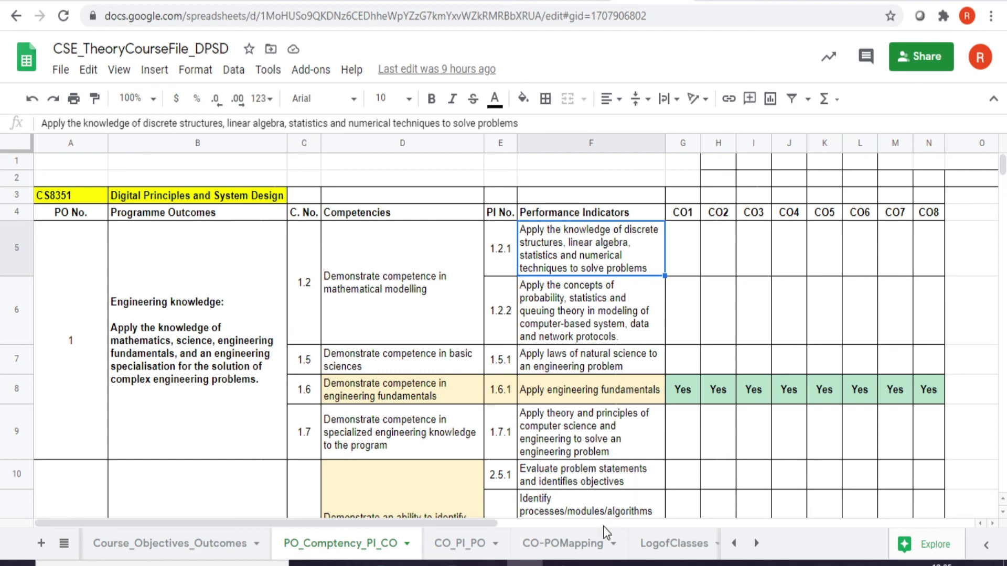
# Step: Return to the CO-POMapping sheet and review CO1's M.PIs, T.PIs and MG cells under PO1
pyautogui.click(574, 545)
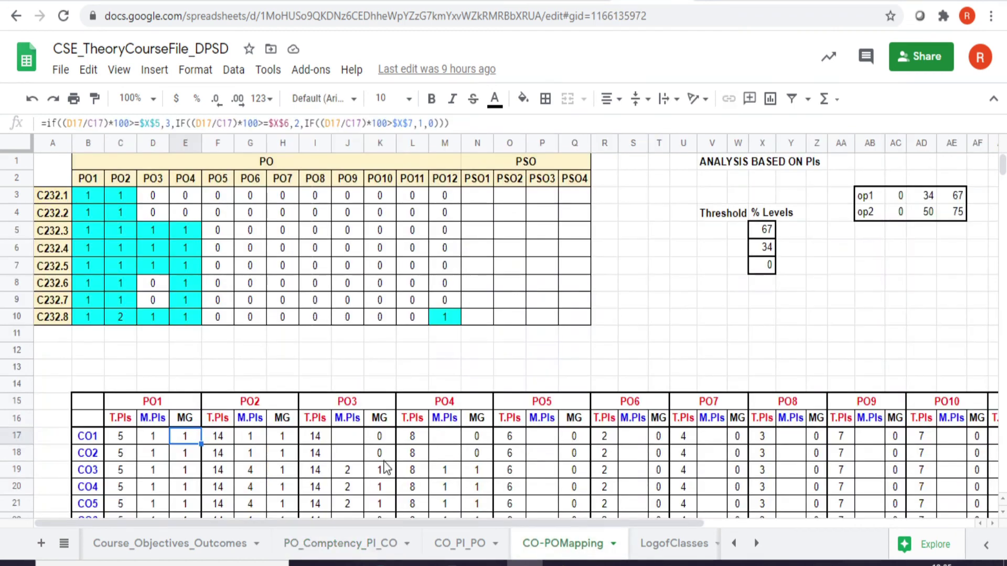
pyautogui.click(159, 438)
pyautogui.click(122, 438)
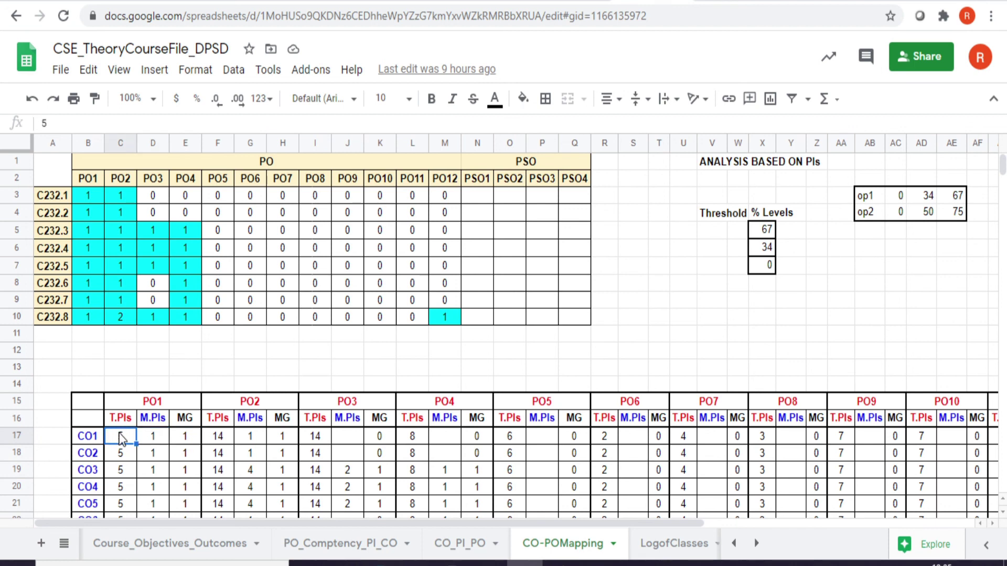
pyautogui.click(198, 442)
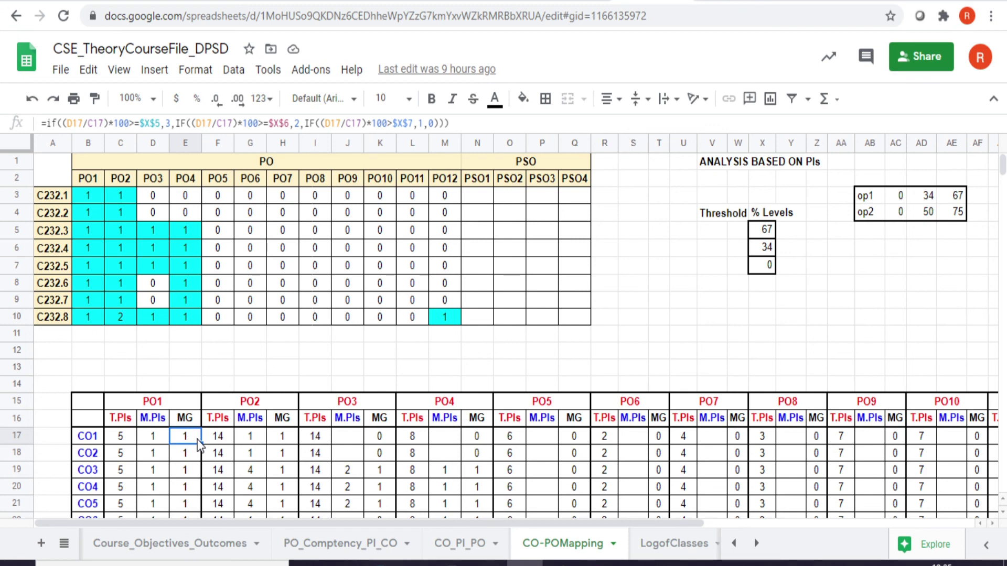